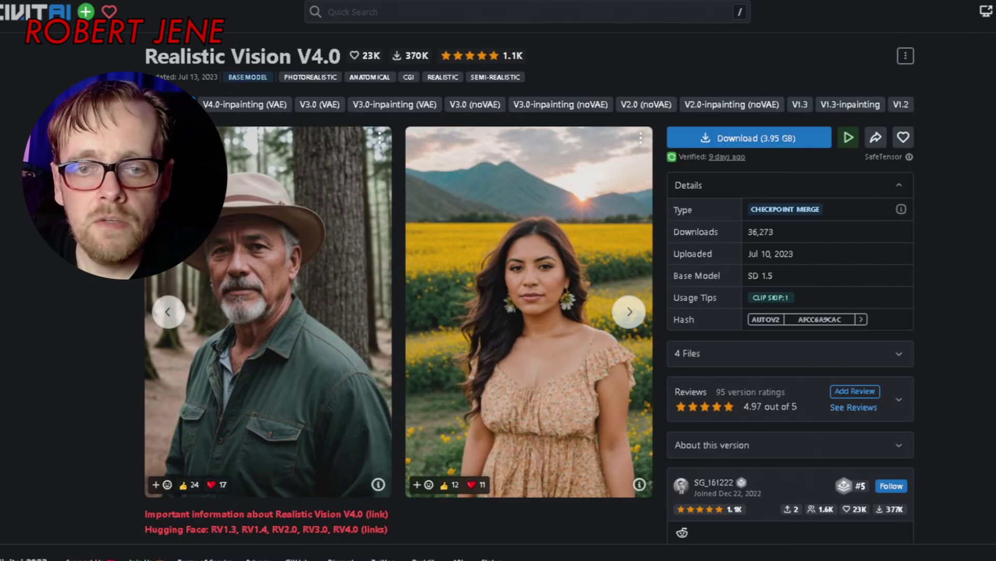
- Open the Realistic Vision V4.0 sample portrait of the man in the forest and examine its negative prompt, including BadDream and UnrealisticDream
scroll(469, 239, "down", 5)
scroll(452, 249, "up", 5)
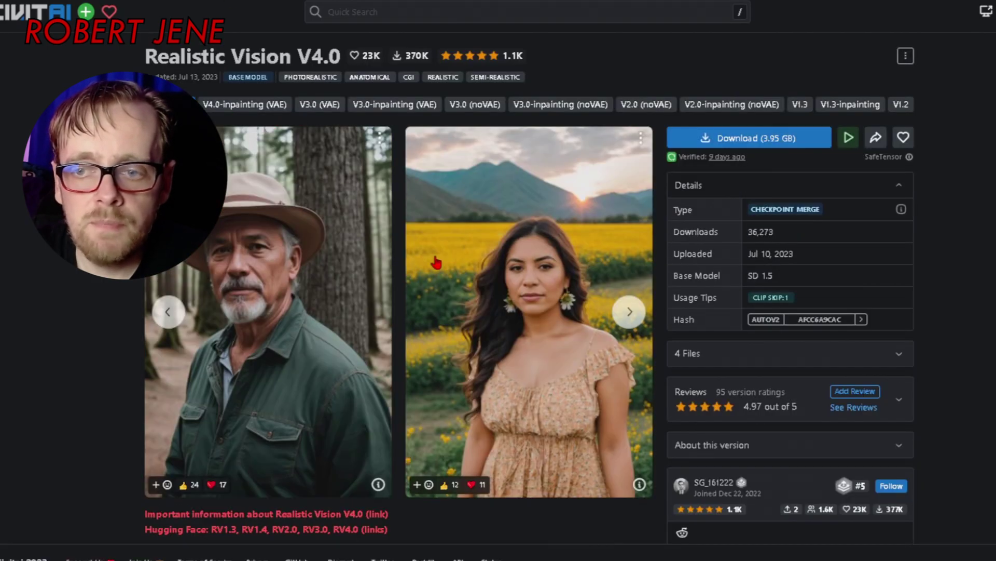
left_click(296, 243)
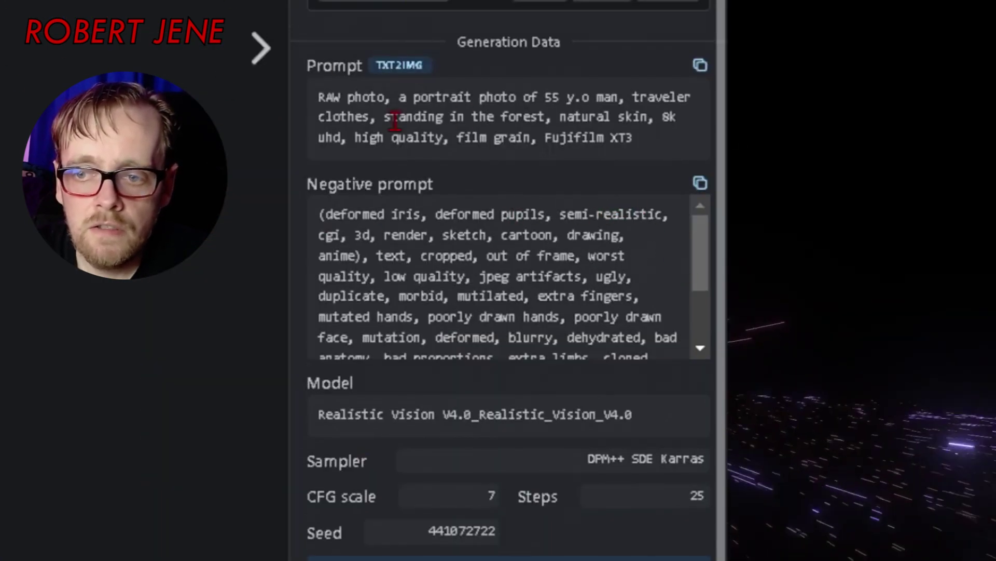
scroll(701, 267, "down", 1)
left_click_drag(703, 264, 698, 312)
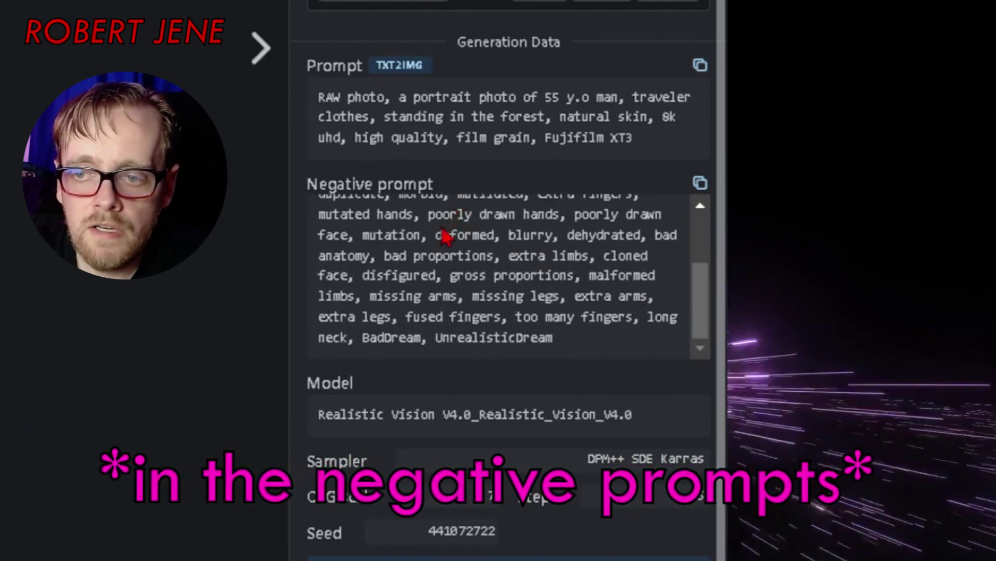
left_click_drag(428, 220, 560, 220)
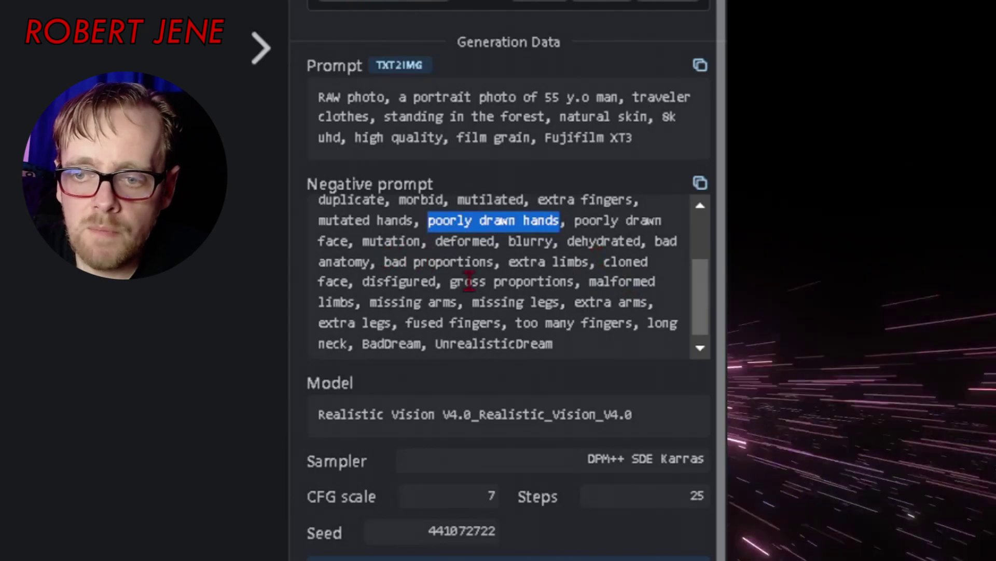
scroll(338, 259, "down", 1)
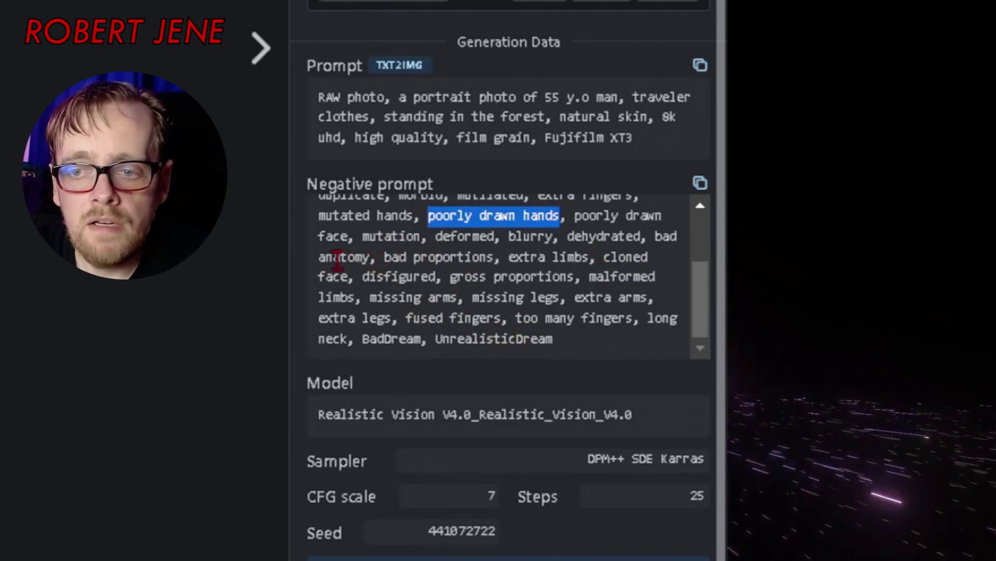
double_click(391, 341)
double_click(480, 344)
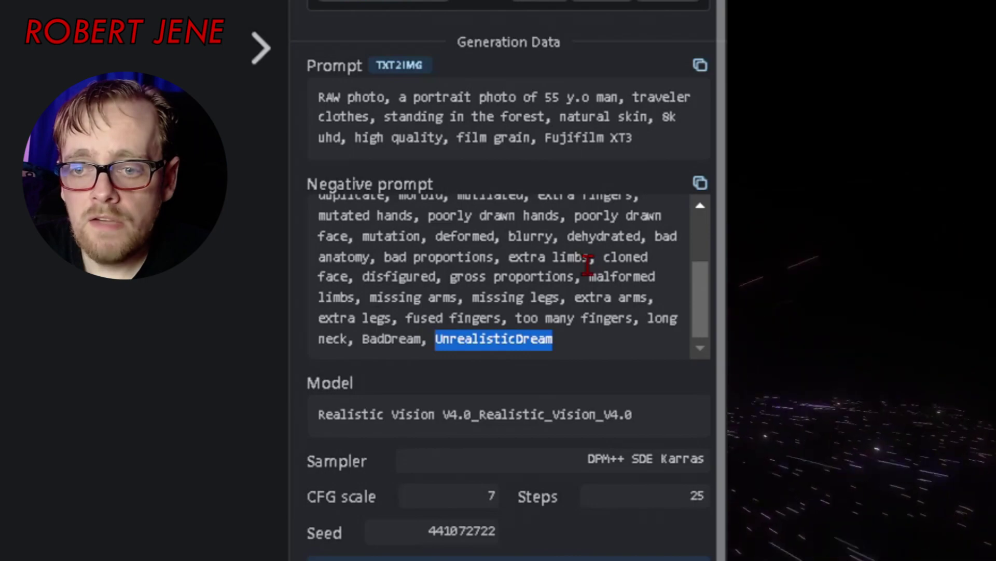
double_click(402, 338)
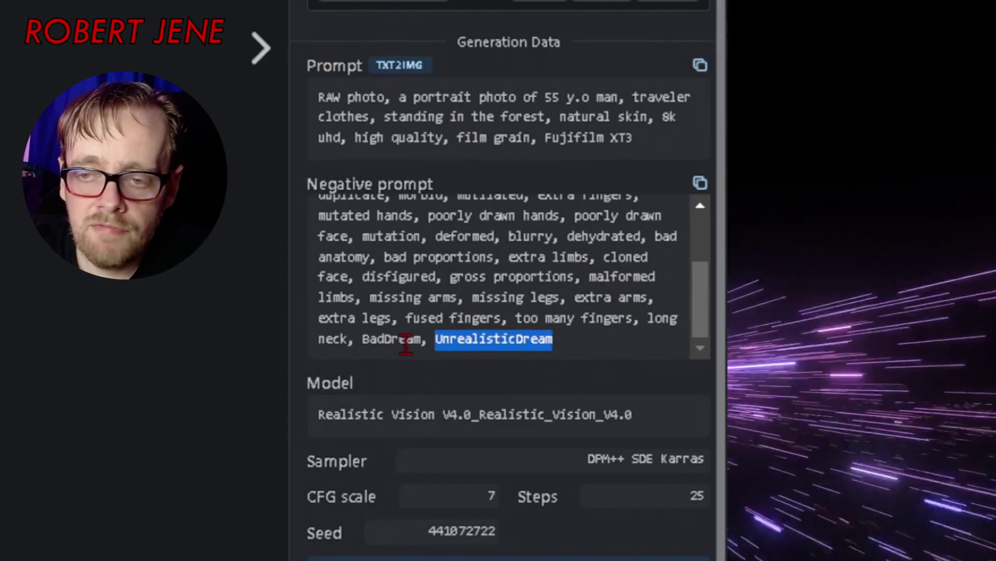
left_click(494, 340)
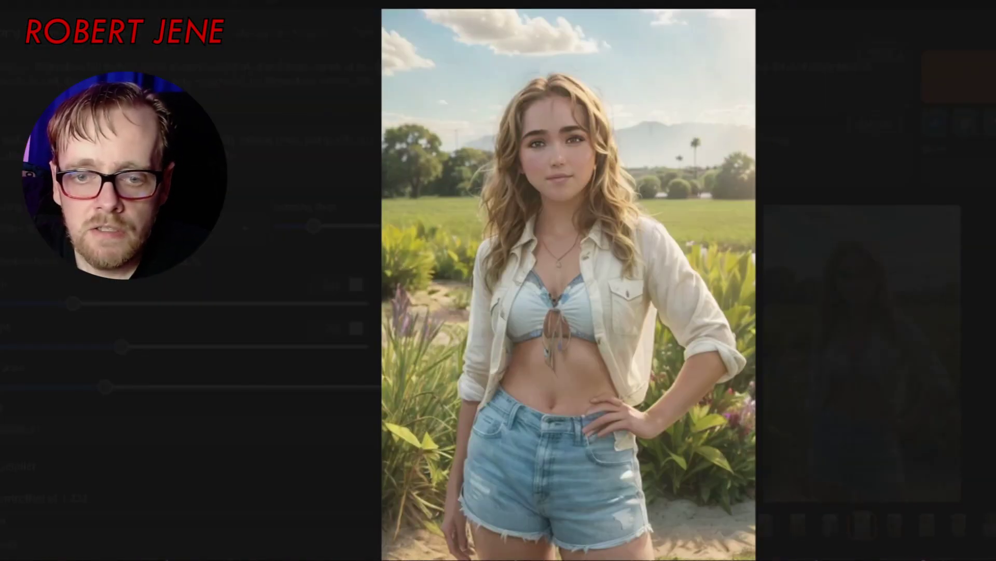
- Close the enlarged image and examine the embeddings and plain terms in the txt2img negative prompt, from bad-hands-5 through hands in pockets
left_click(680, 224)
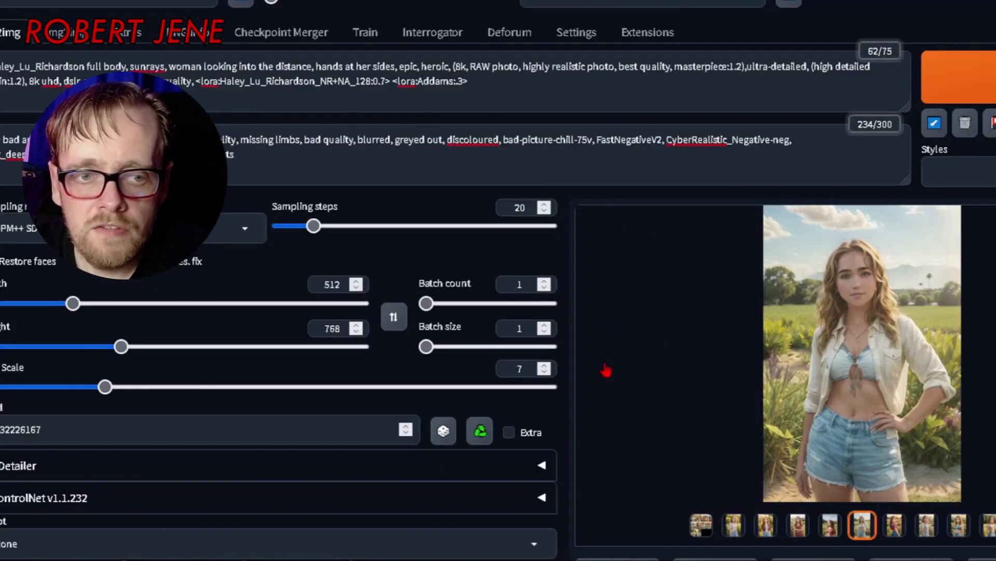
scroll(606, 371, "down", 3)
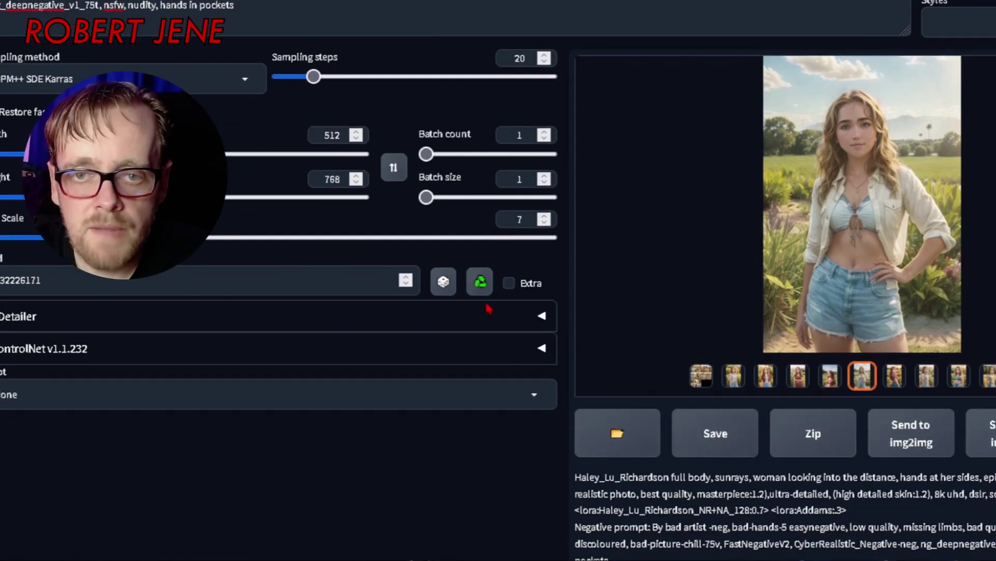
scroll(607, 261, "up", 3)
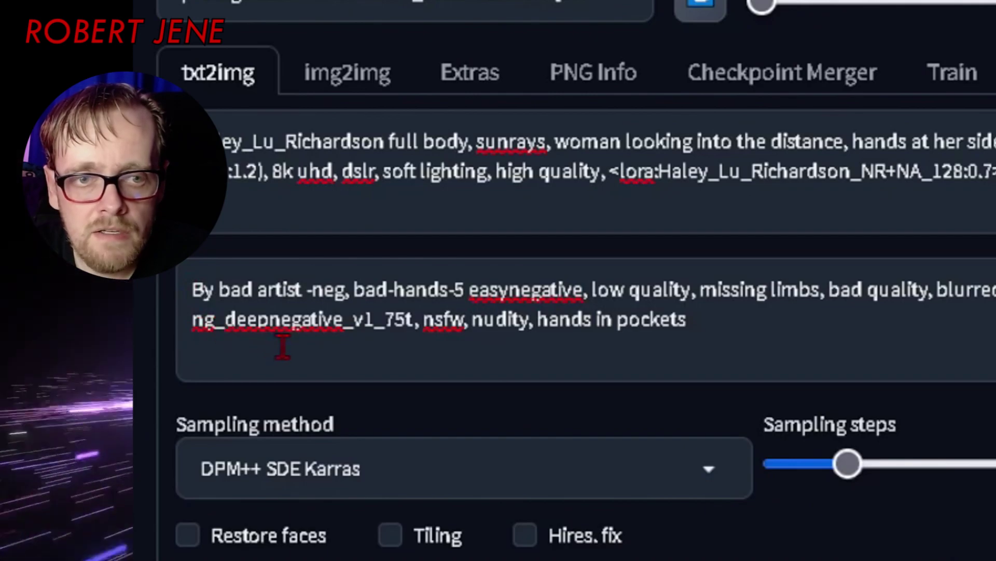
left_click_drag(357, 289, 463, 289)
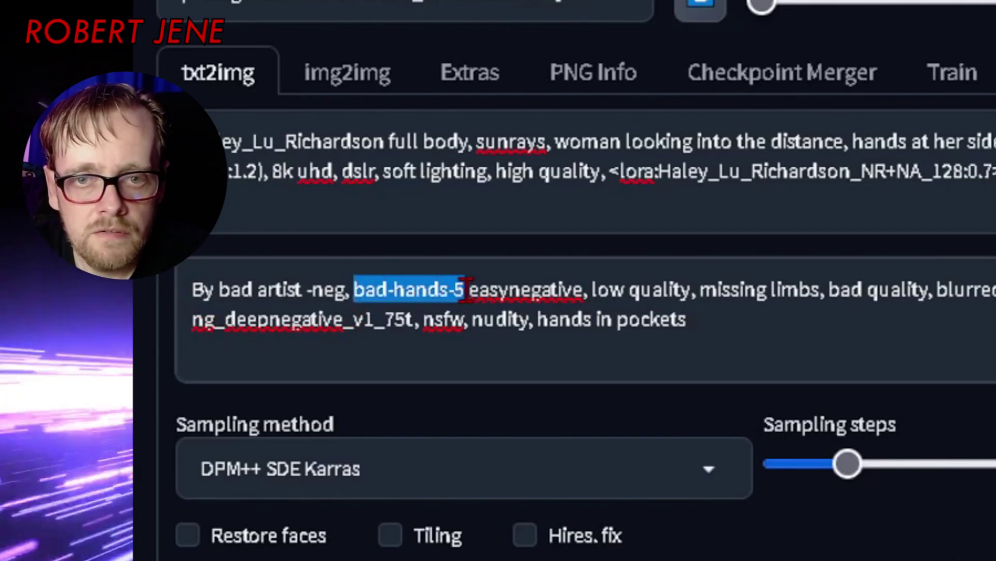
double_click(525, 289)
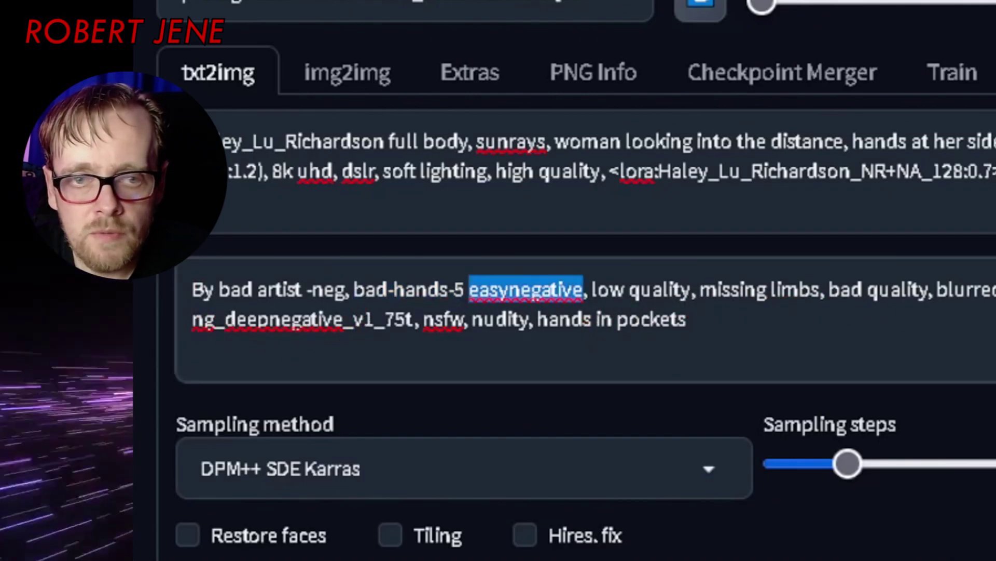
left_click_drag(616, 289, 852, 290)
left_click_drag(852, 289, 859, 289)
left_click_drag(238, 319, 535, 343)
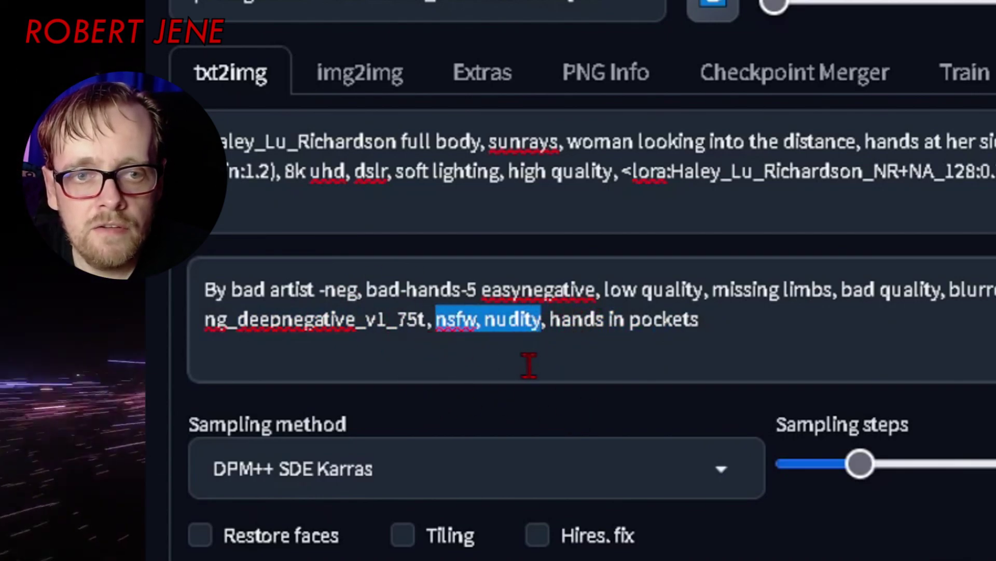
left_click(582, 352)
left_click_drag(551, 319, 729, 324)
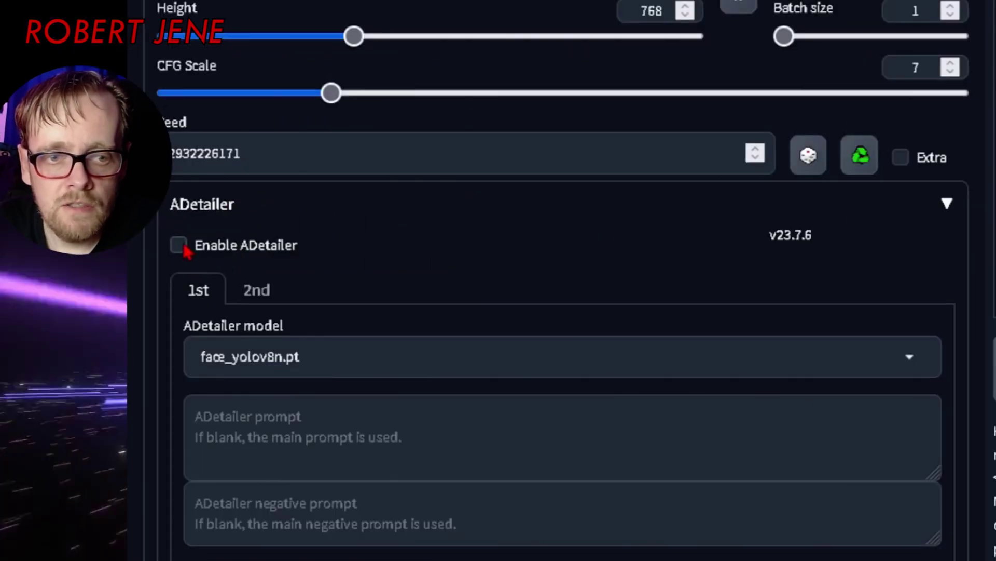
- Enable ADetailer and review the hand_yolov8n.pt model and the hand prompt in its second unit
left_click(179, 245)
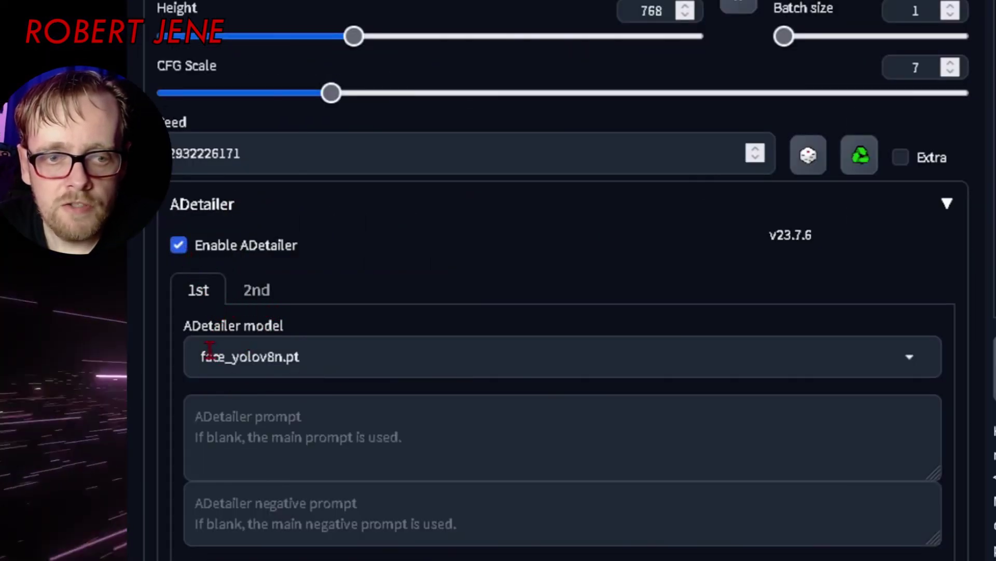
left_click(257, 290)
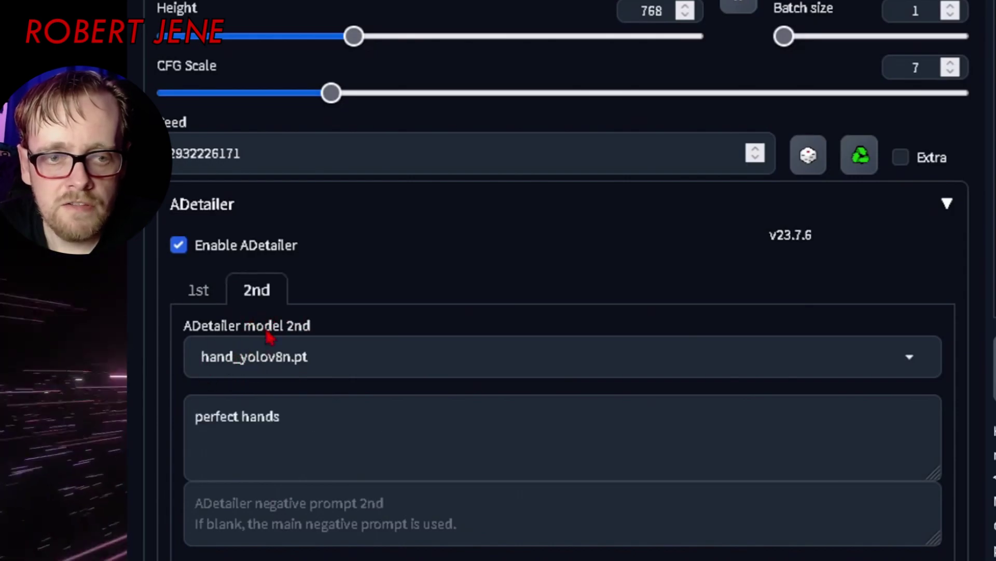
triple_click(276, 416)
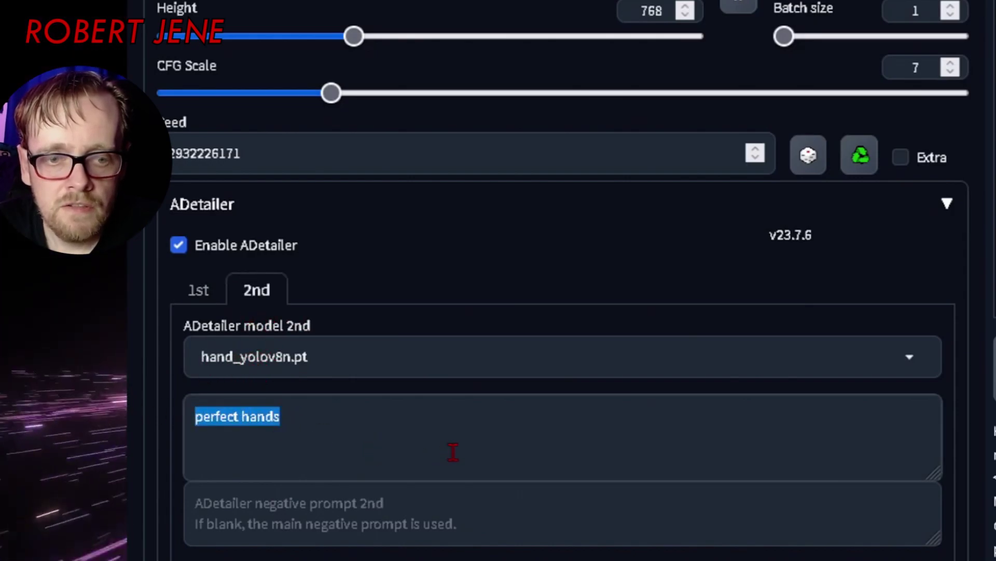
key("BackSpace")
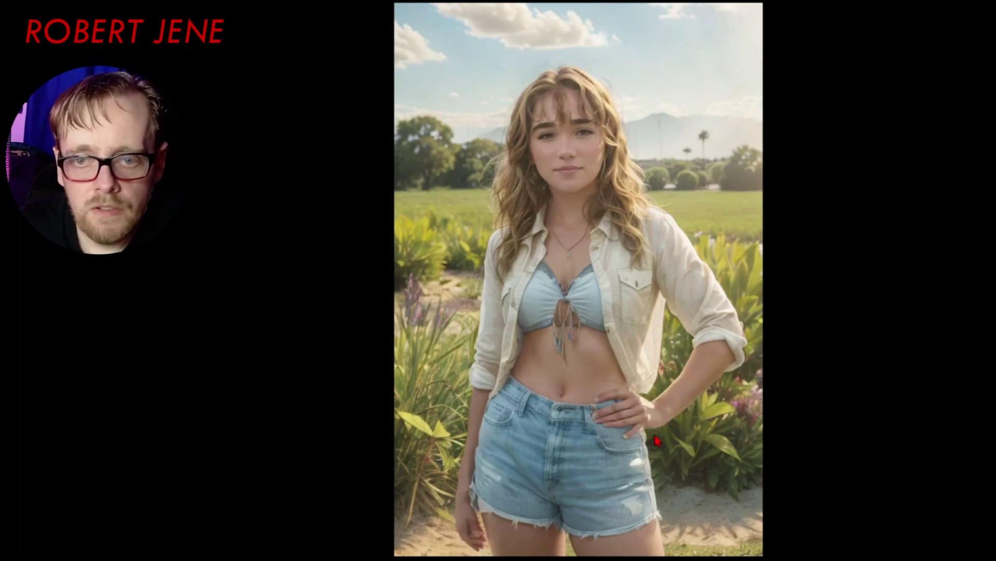
- Inspect the woman's hands up close in the generated image variants and compare them
scroll(608, 363, "up", 5)
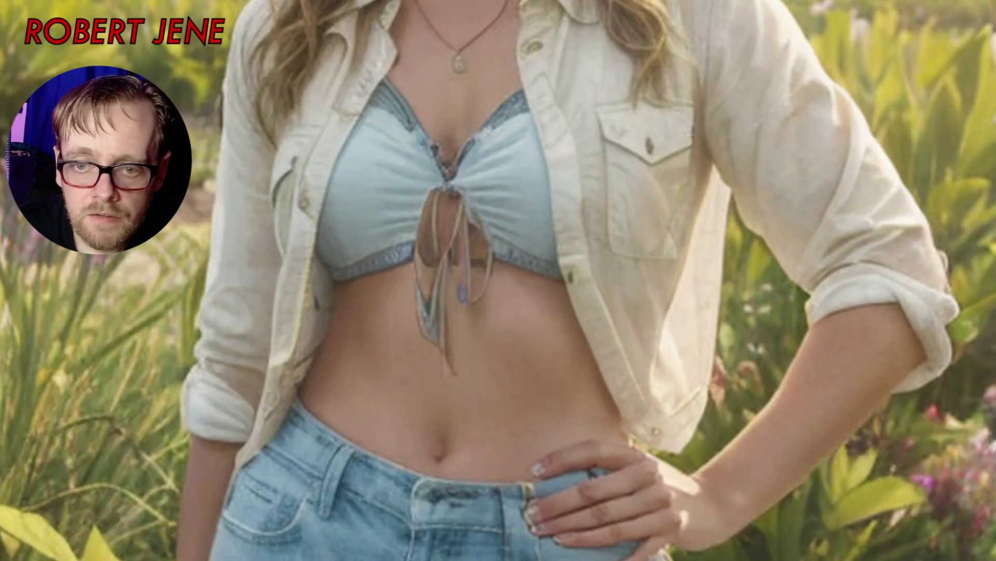
scroll(741, 354, "down", 5)
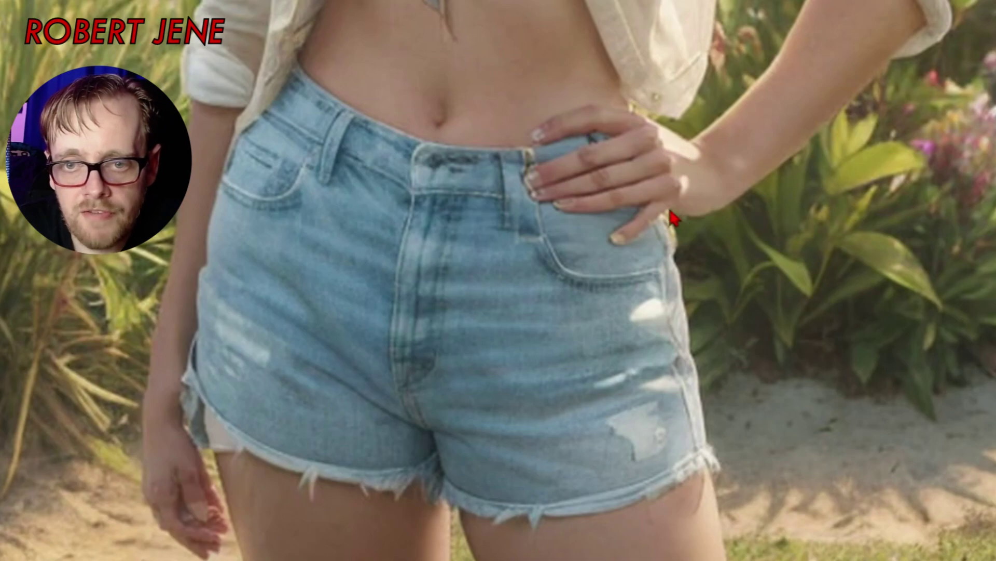
scroll(927, 51, "down", 5)
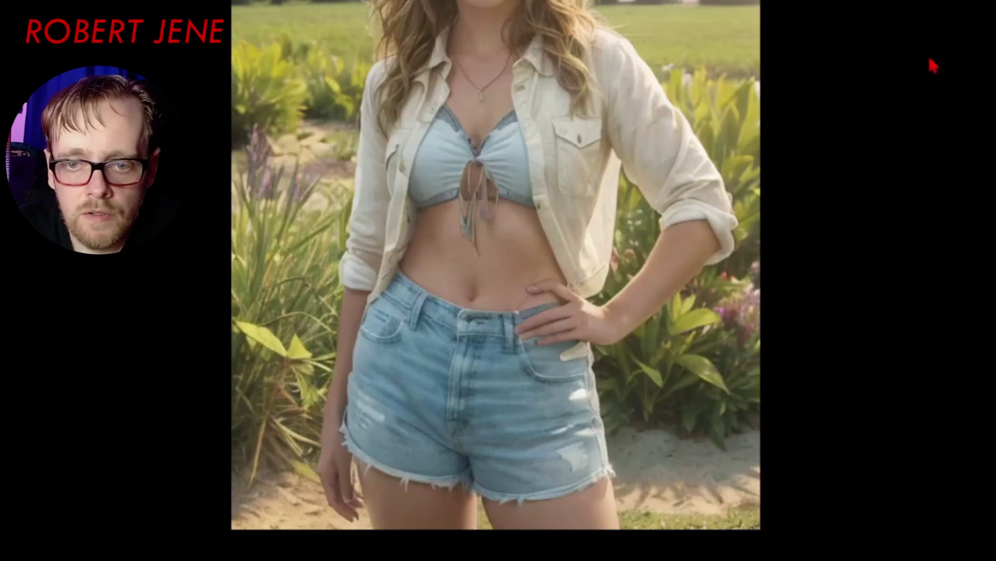
scroll(927, 52, "up", 5)
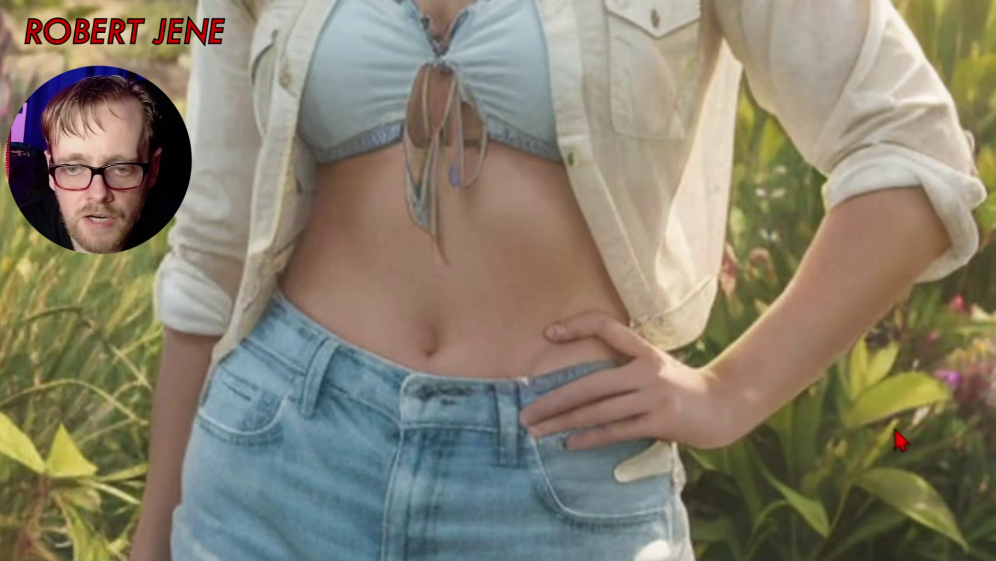
scroll(902, 441, "down", 3)
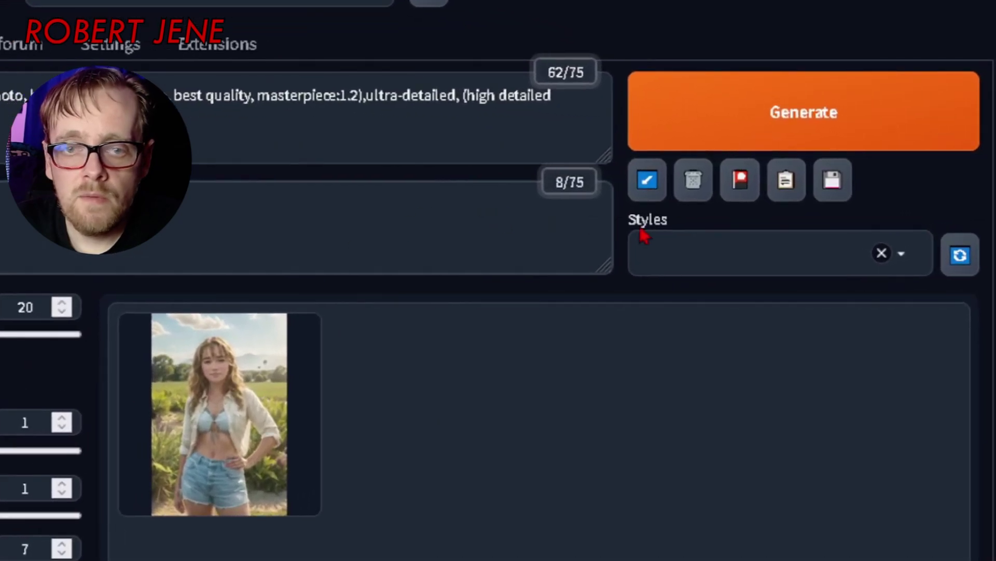
- Search the textual inversions for "fast" and insert FastNegativeEmbedding, followed by a comma, at the start of the negative prompt
left_click(726, 183)
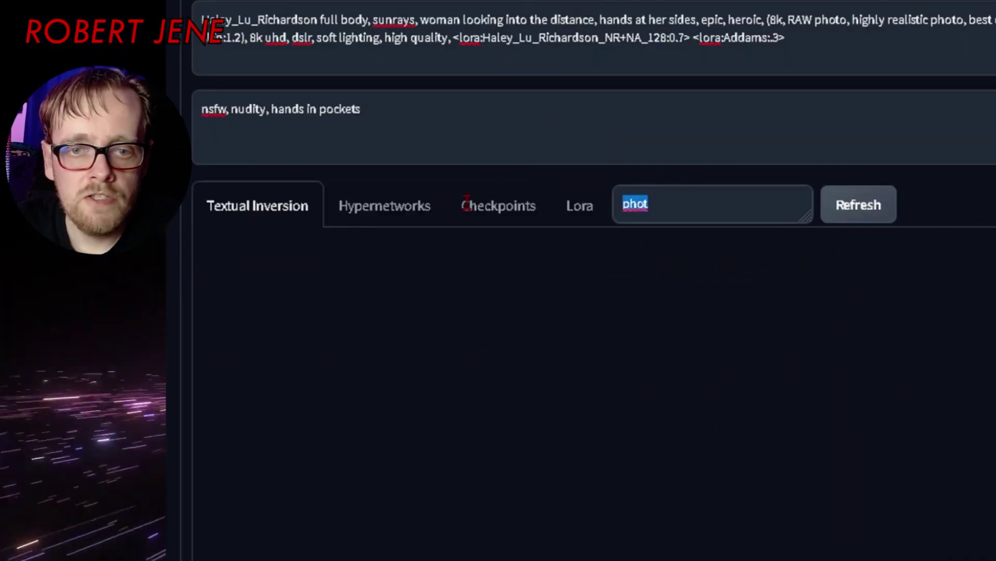
type("fast")
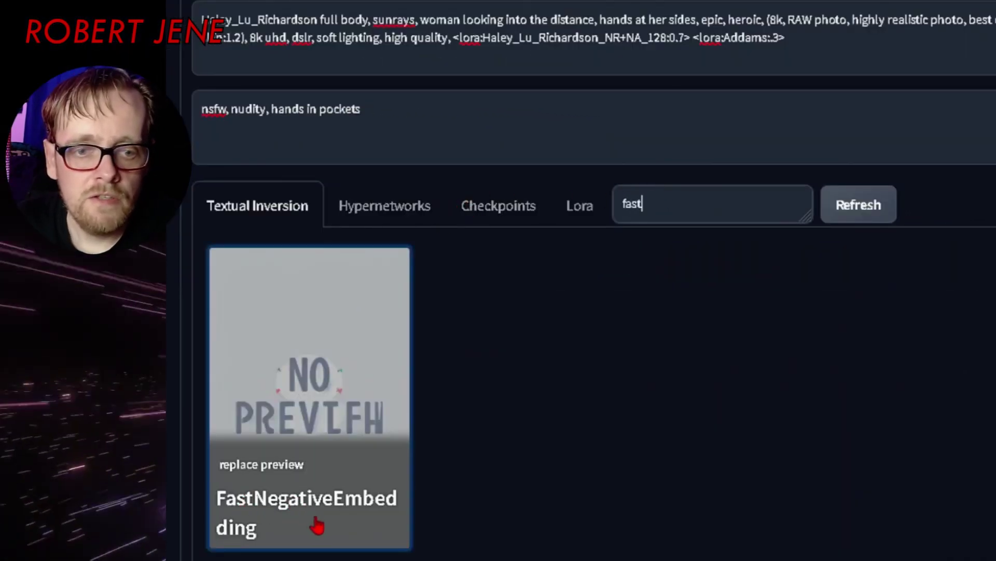
left_click(319, 527)
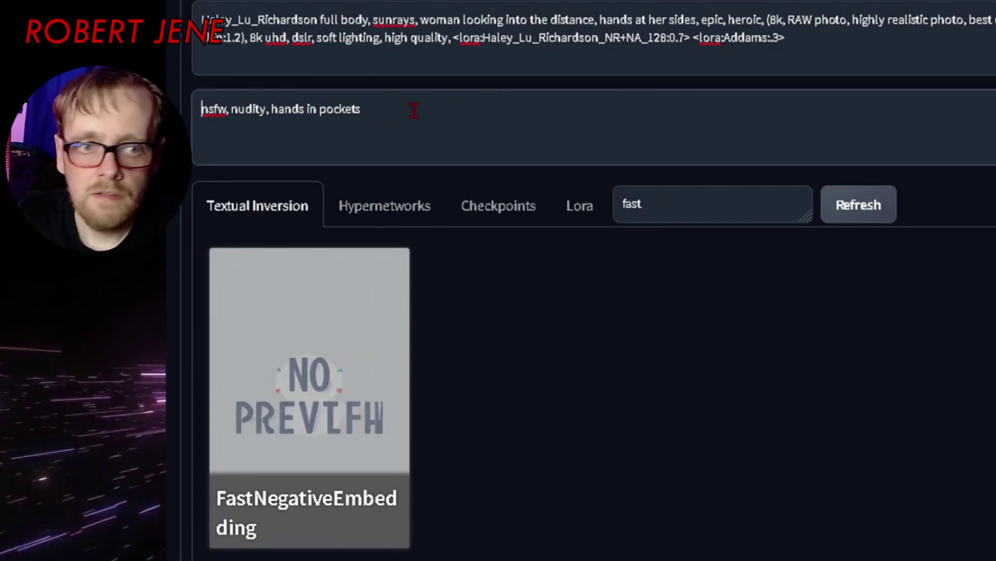
type("FastNegativeEmbedding")
type(",")
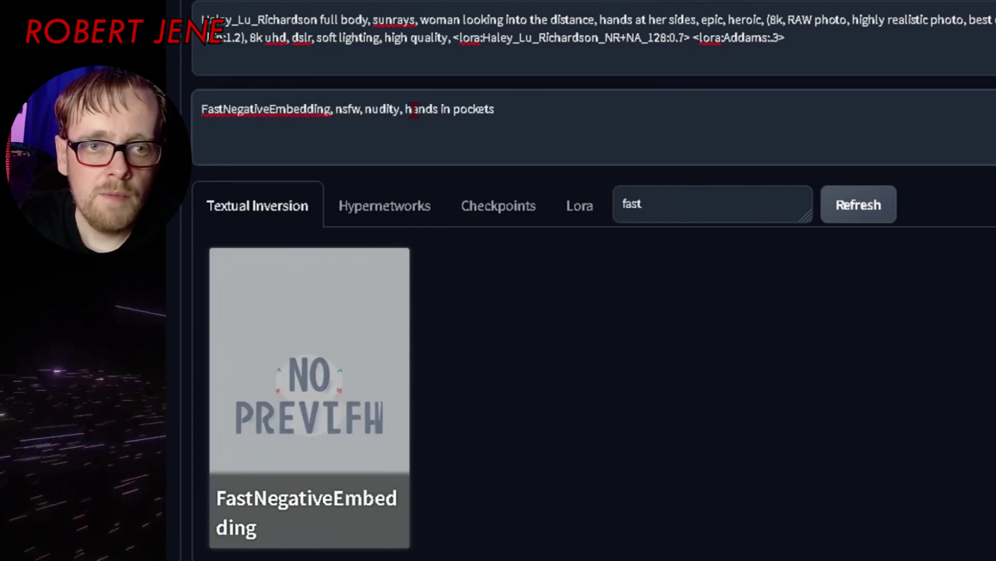
- Search the textual inversions for "easy" and add EasyNegative to the negative prompt after FastNegativeEmbedding
double_click(678, 203)
type("easy")
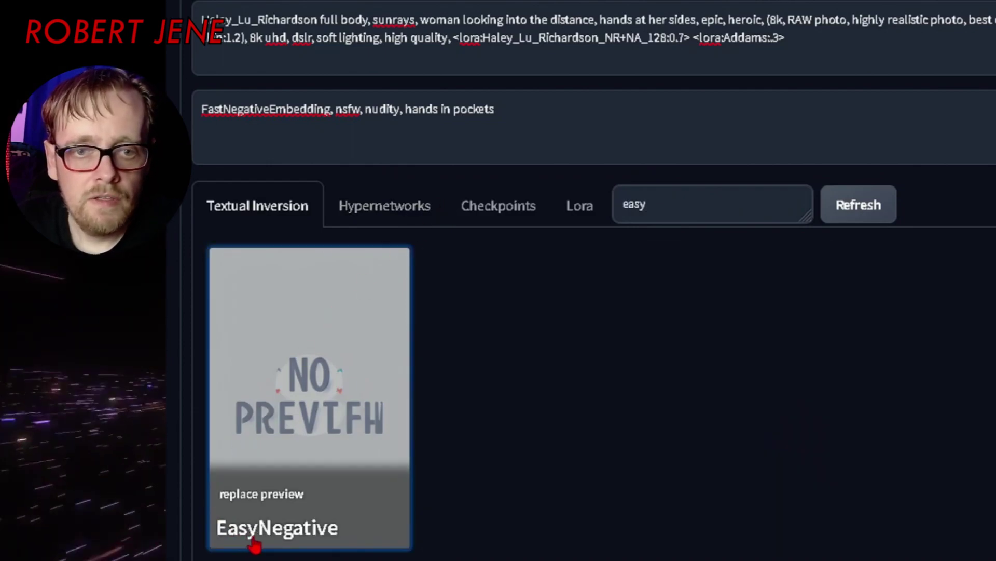
left_click(254, 540)
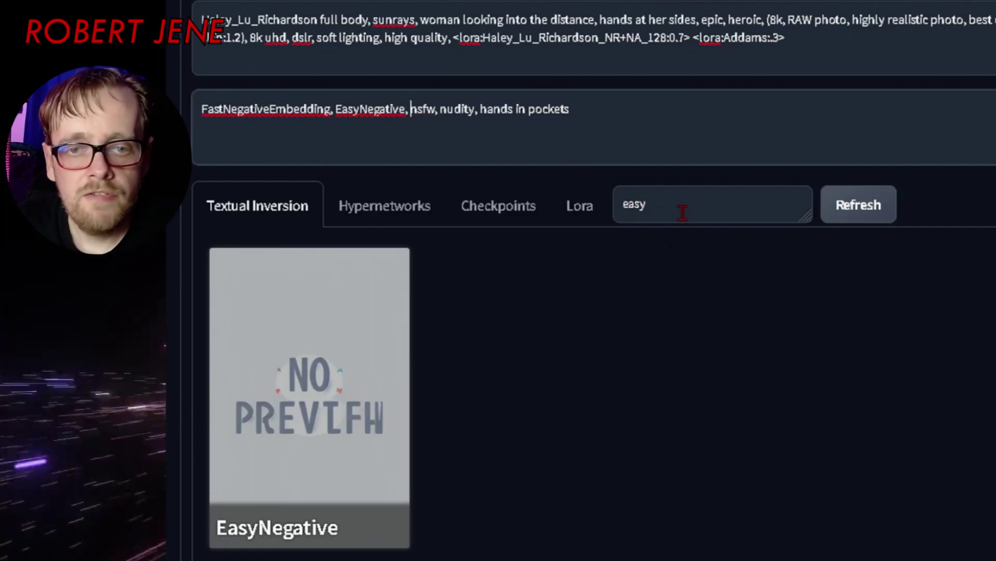
- Search the textual inversions for "bad" and for "rea", and choose realisticvision-negative-embedding for the negative prompt
type("bad")
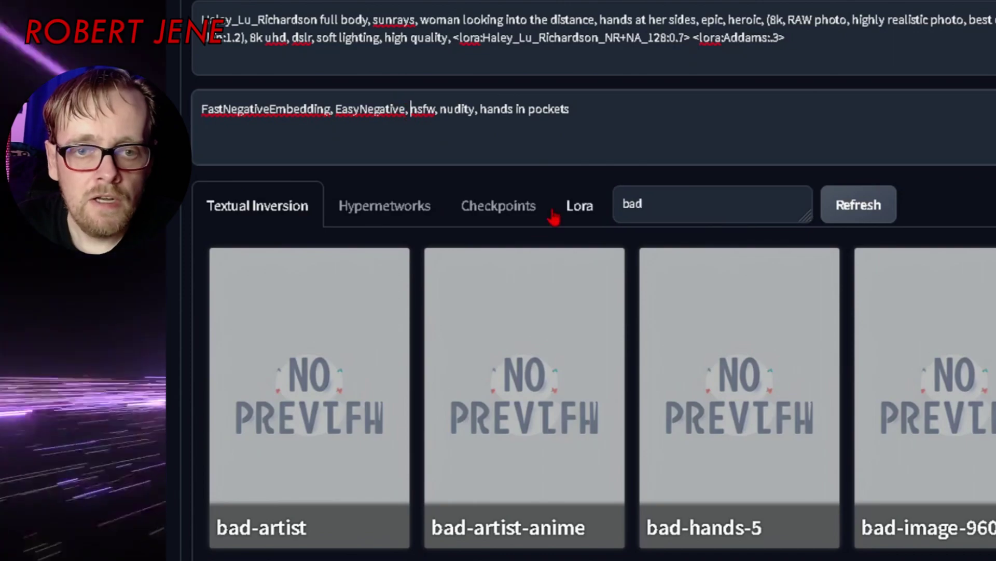
type("rea")
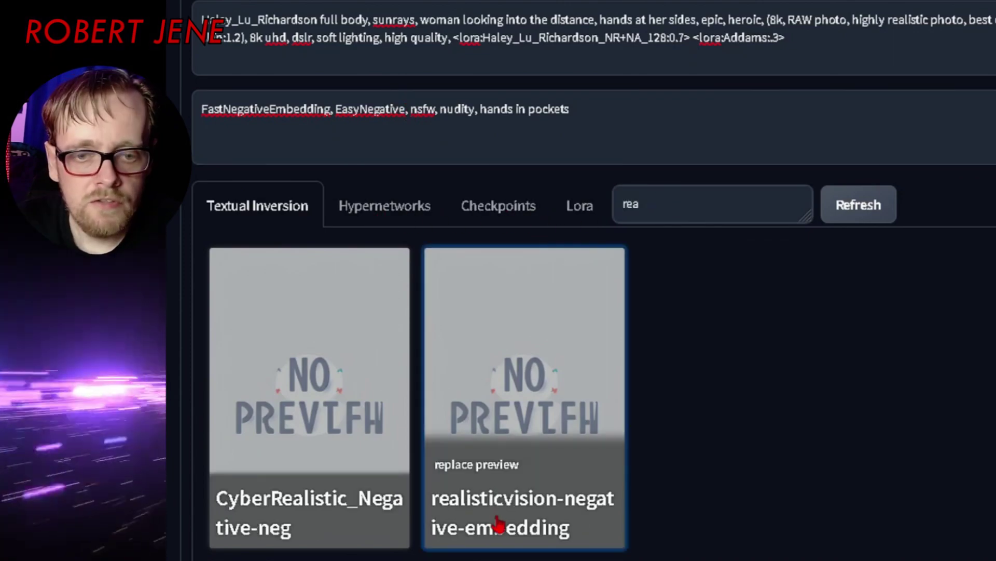
left_click(518, 529)
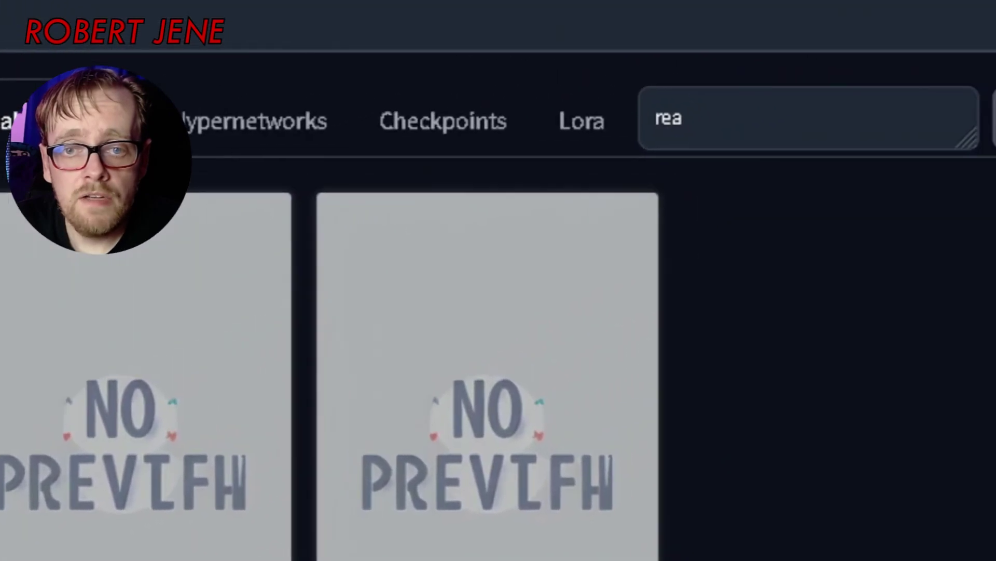
- Copy CyberRealistic_Negative-neg from the end of the negative prompt and delete it there
left_click_drag(921, 71, 620, 78)
key("ctrl+c")
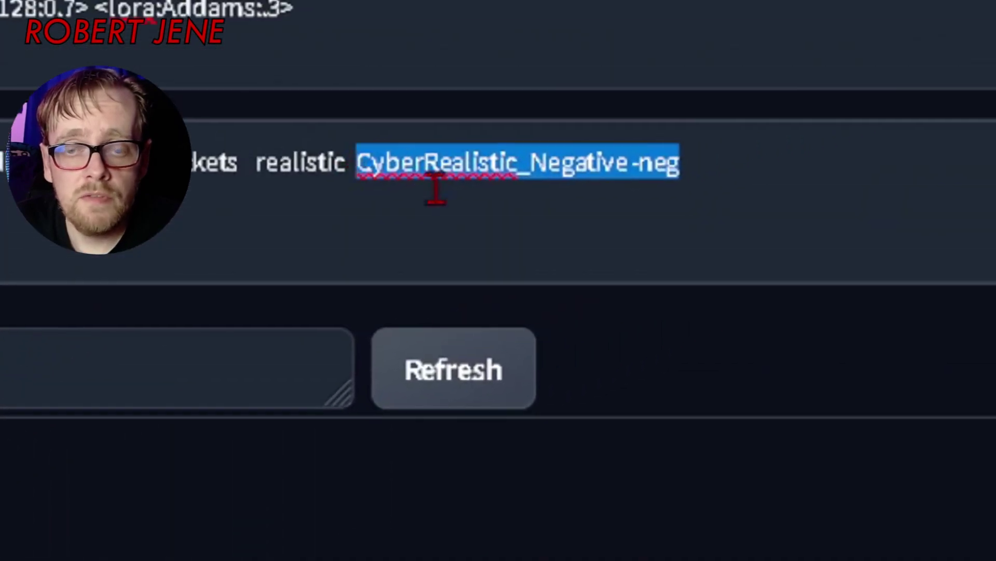
key("BackSpace")
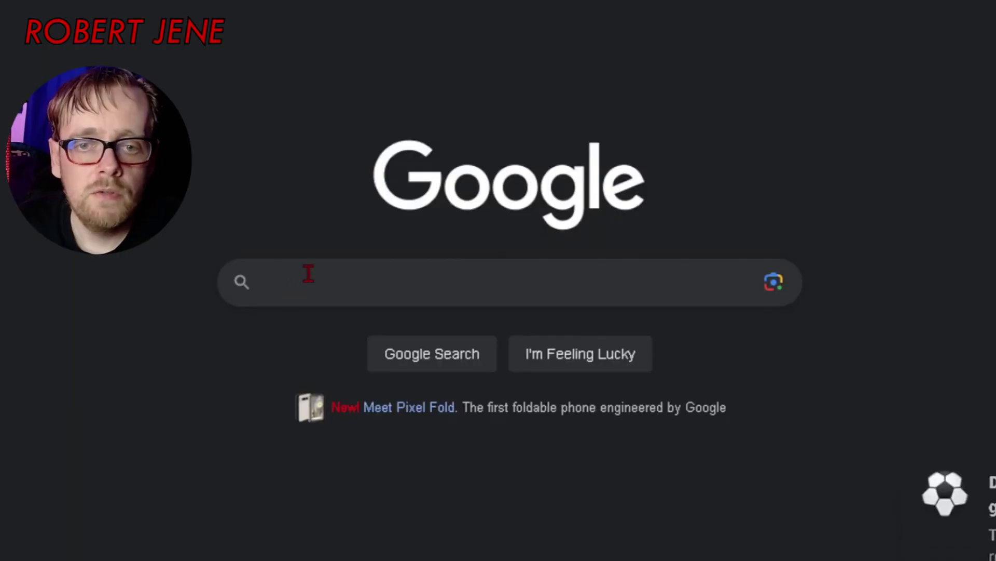
- Search Google for "stable diffusion CyberRealistic_Negative-neg"
left_click(309, 279)
type("stable diffusion")
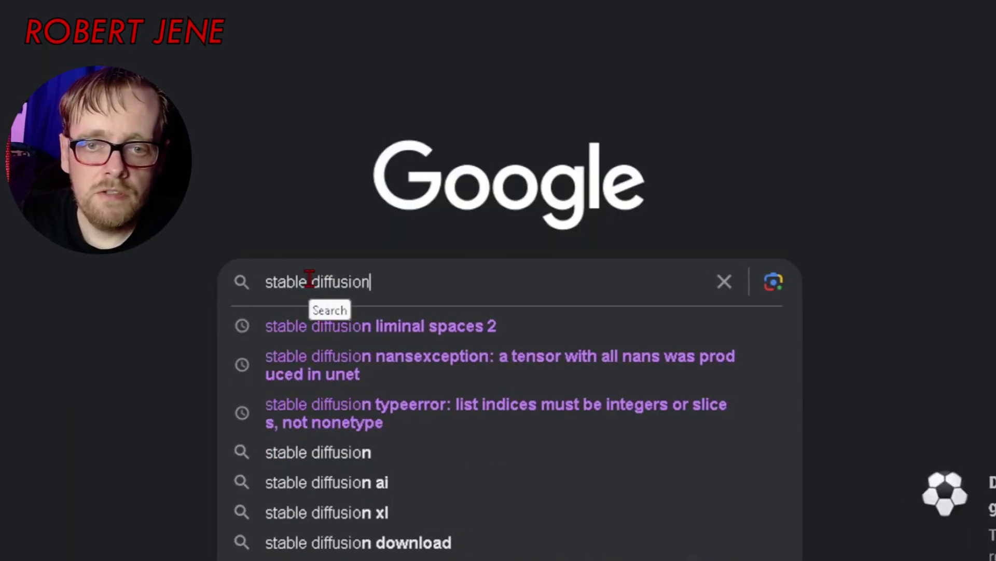
key("ctrl+v")
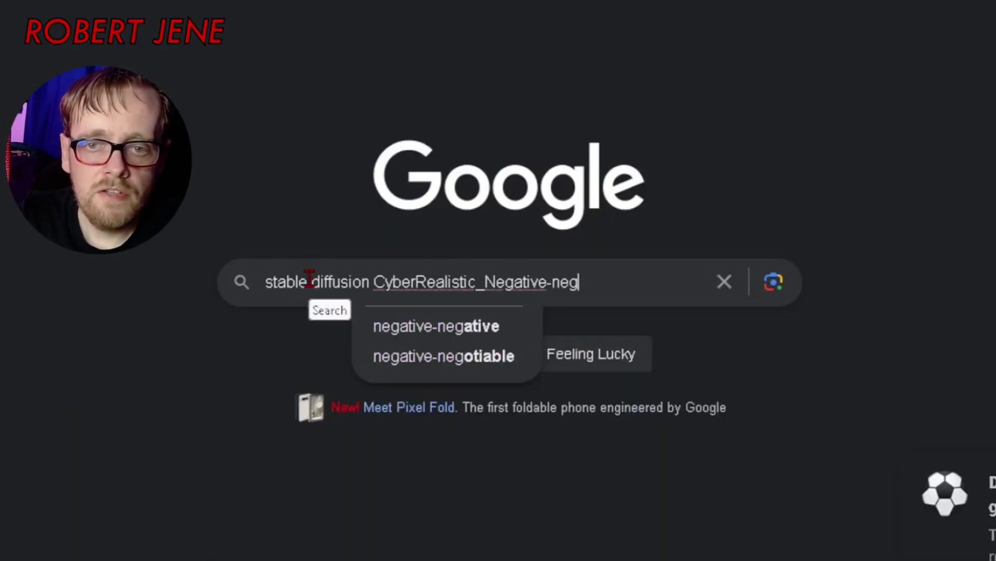
key("Return")
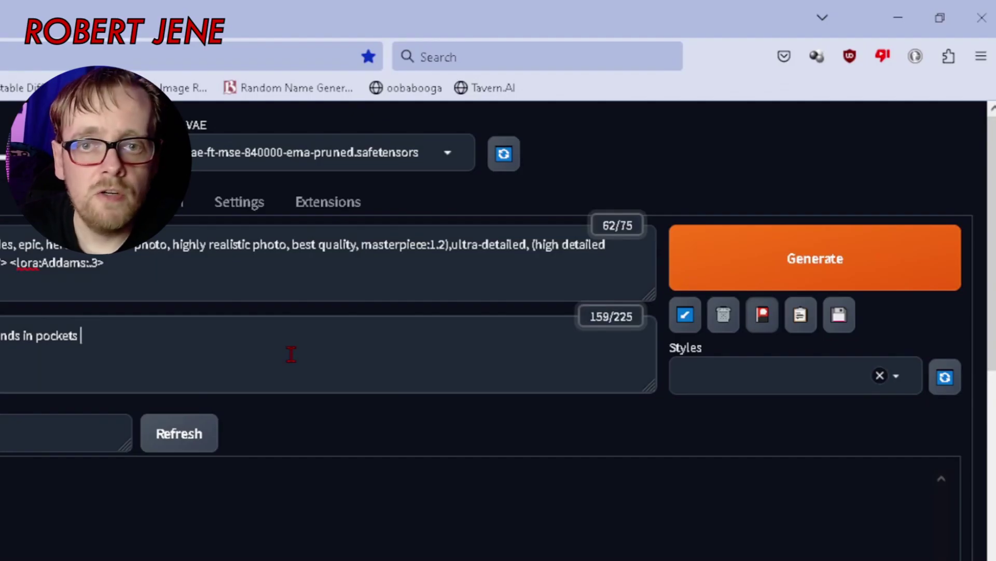
- Generate the image with the revised negative prompt, hide the extra networks, and view output image 00030 from the output folder
key("ctrl+Return")
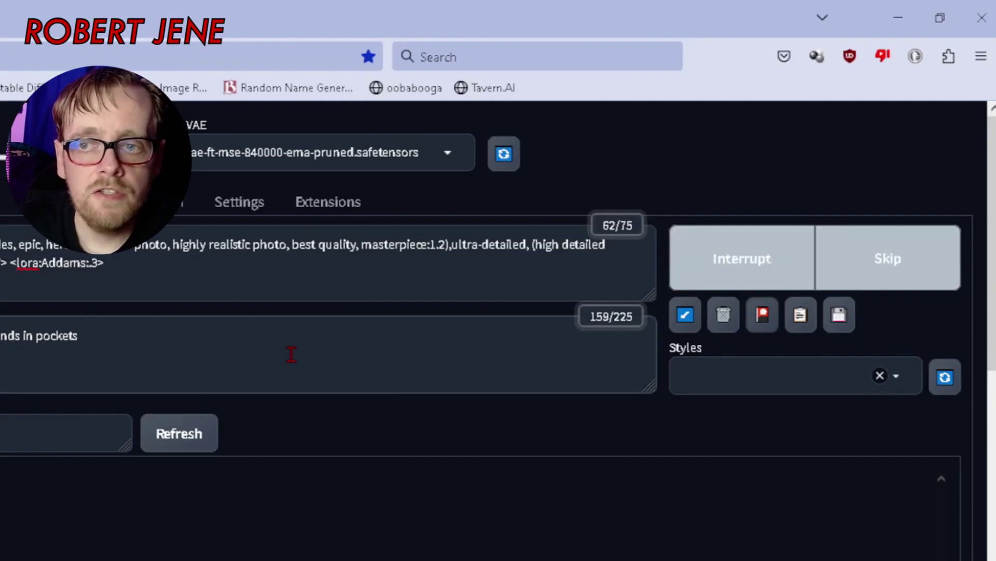
left_click(764, 322)
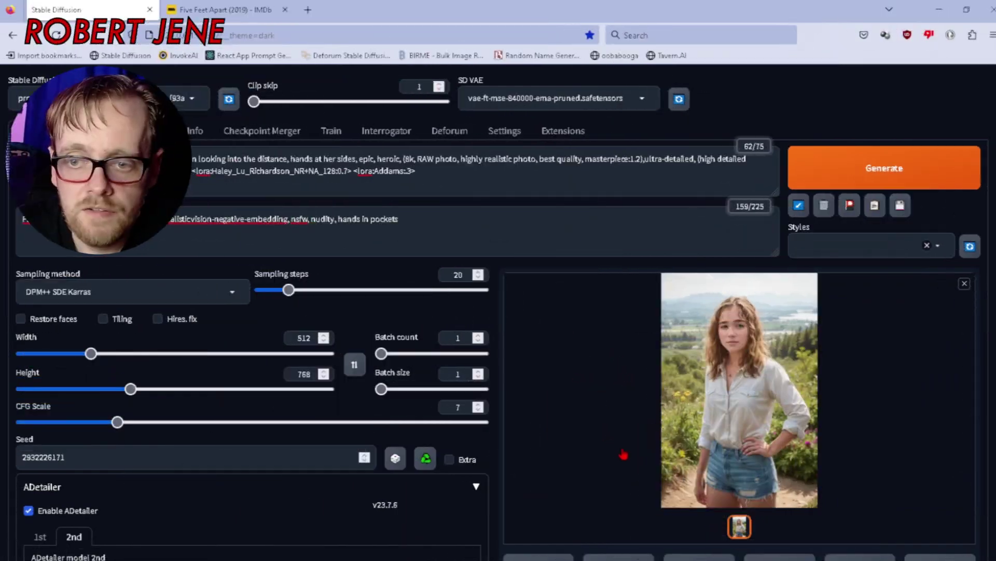
left_click(727, 398)
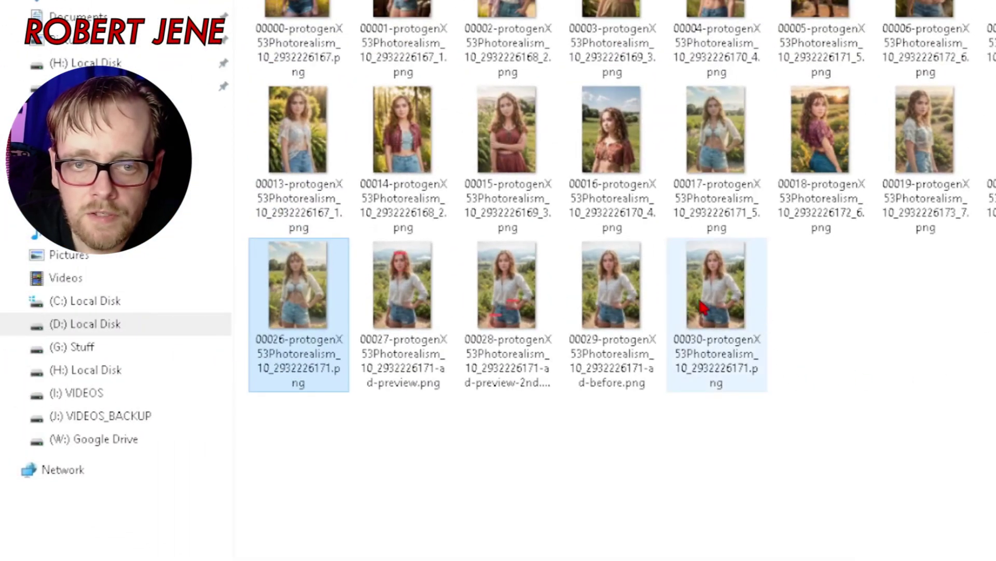
double_click(702, 307)
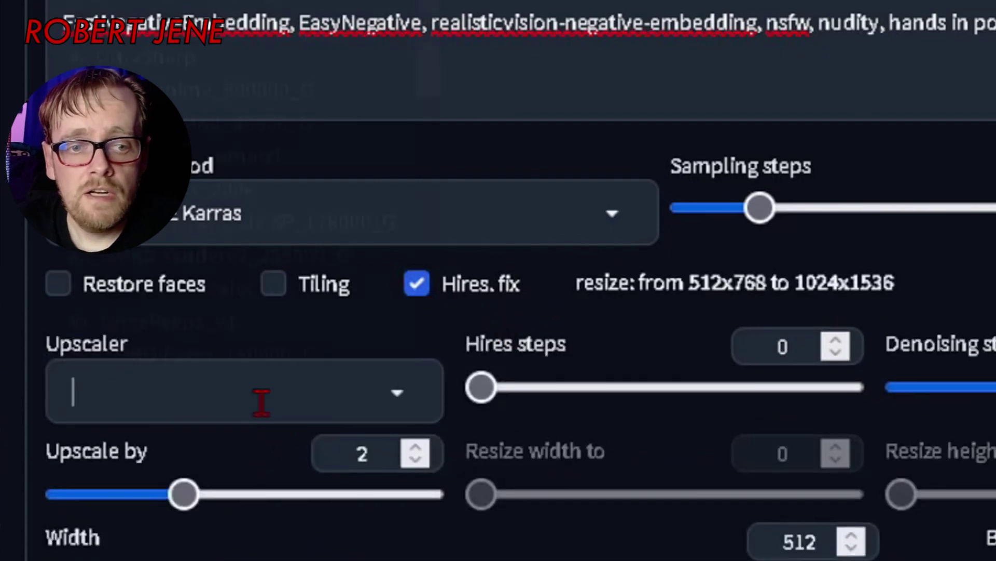
- Choose 4x_RealisticRescaler_100000_G as the Hires. fix upscaler by filtering the list for "rea"
left_click(261, 402)
type("rea")
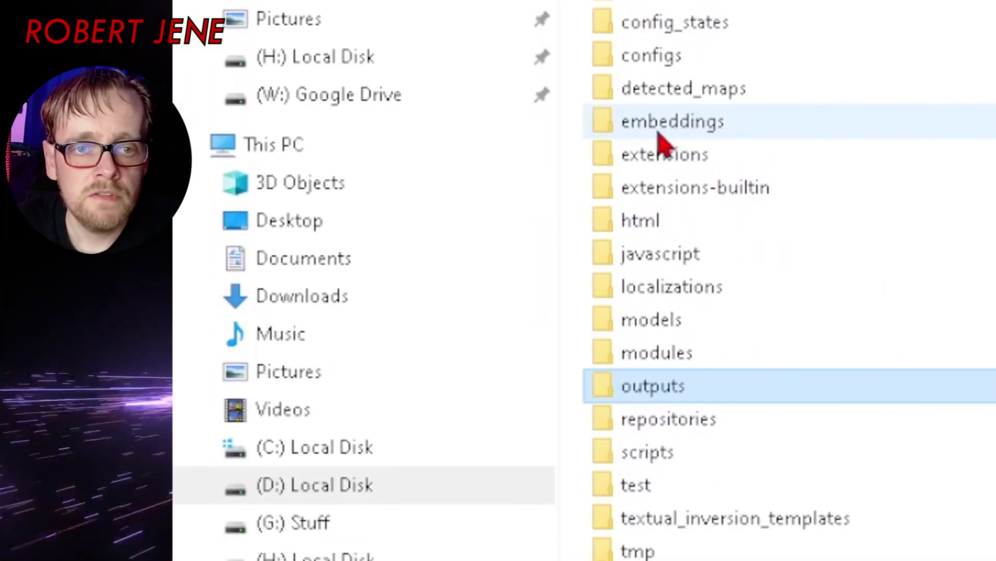
- Go to the ESRGAN folder inside the web UI's models folder to look at the upscaler files
double_click(652, 324)
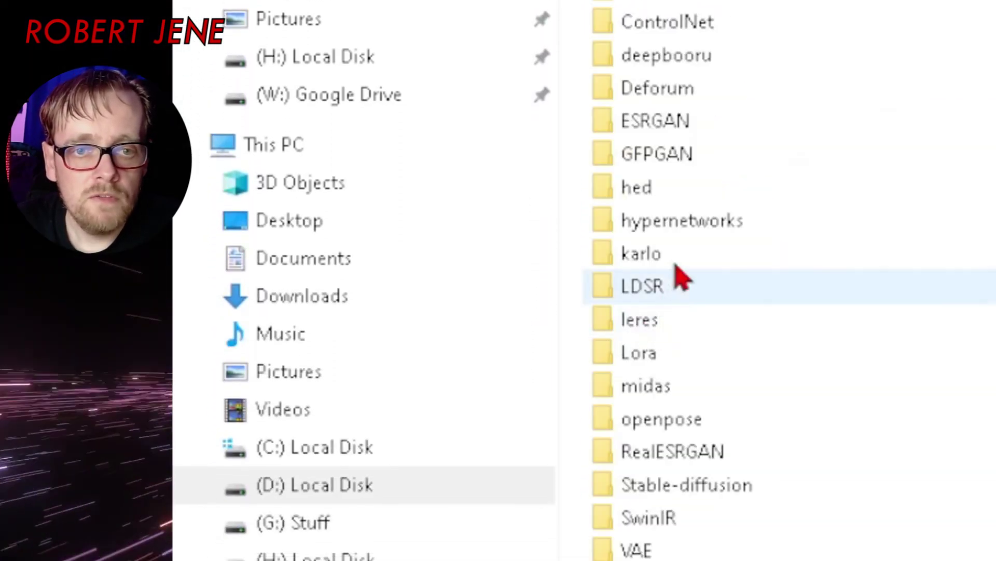
left_click(655, 200)
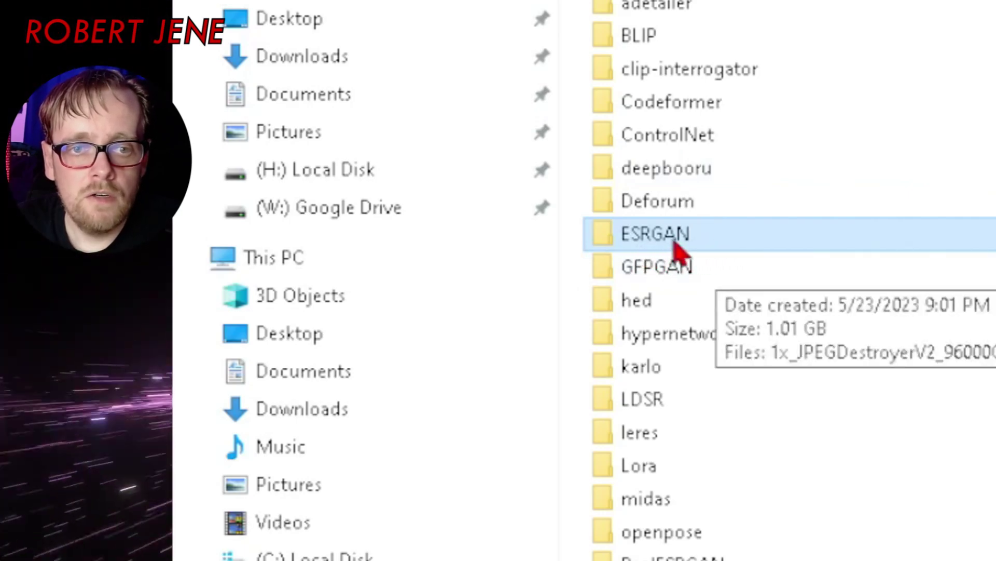
double_click(640, 244)
left_click_drag(444, 545, 438, 79)
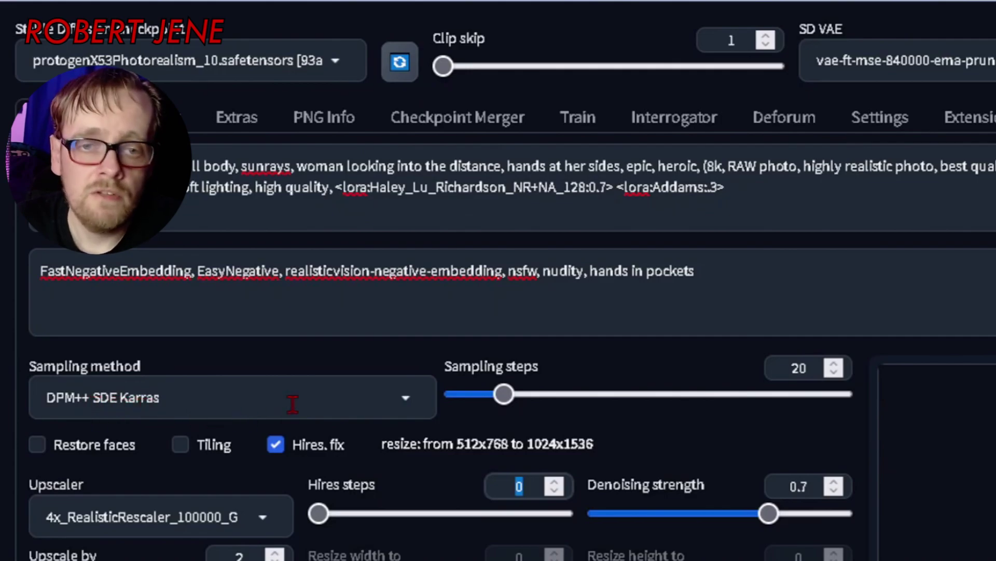
- Generate the image with 60 sampling steps, 10 Hires steps and a denoising strength of 0.5
double_click(800, 368)
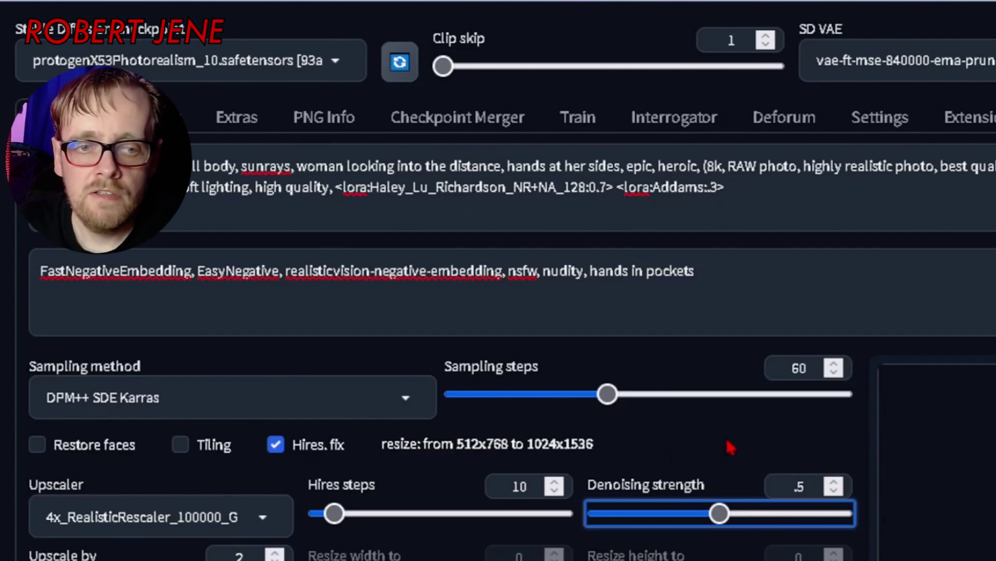
left_click(145, 533)
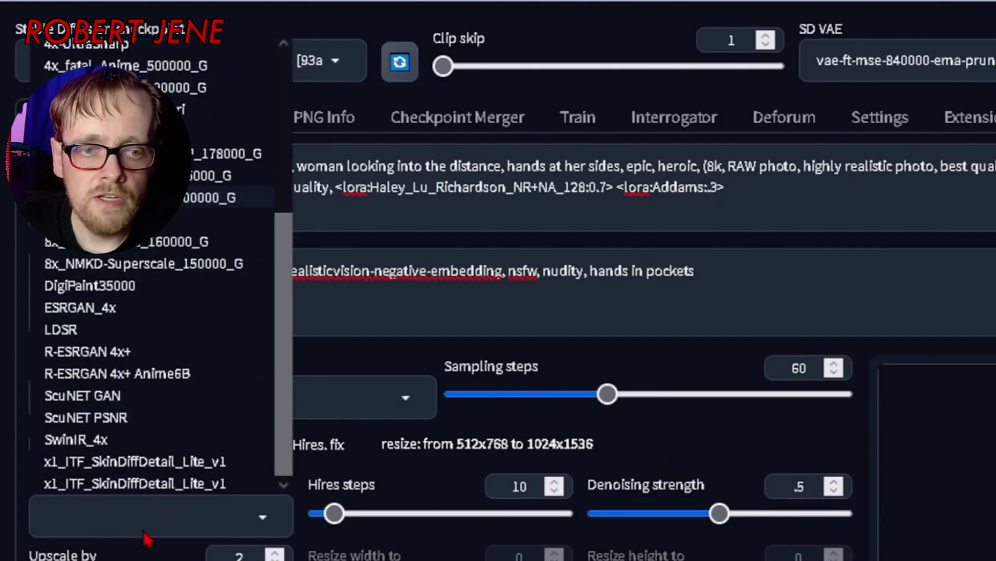
left_click(641, 458)
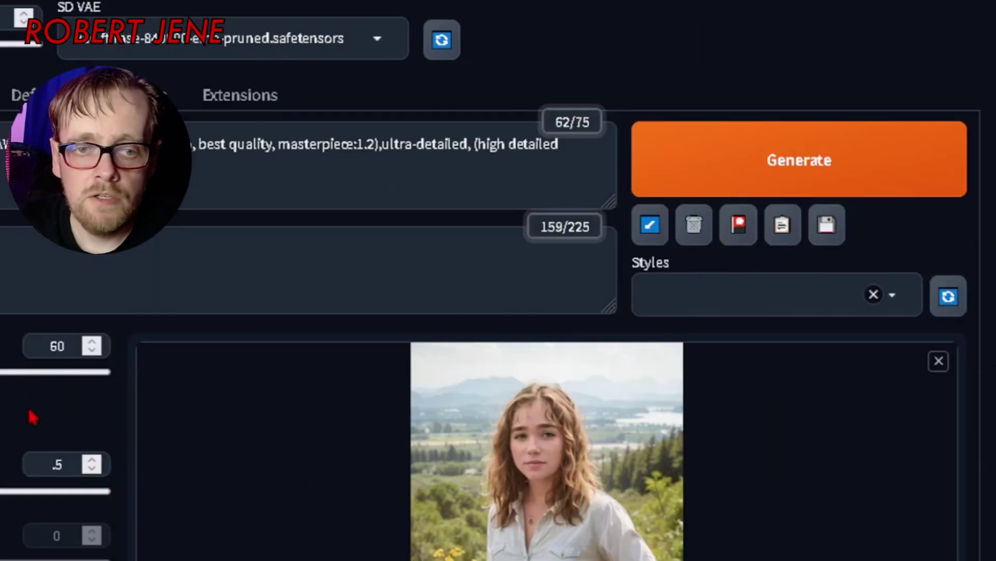
key("ctrl+Return")
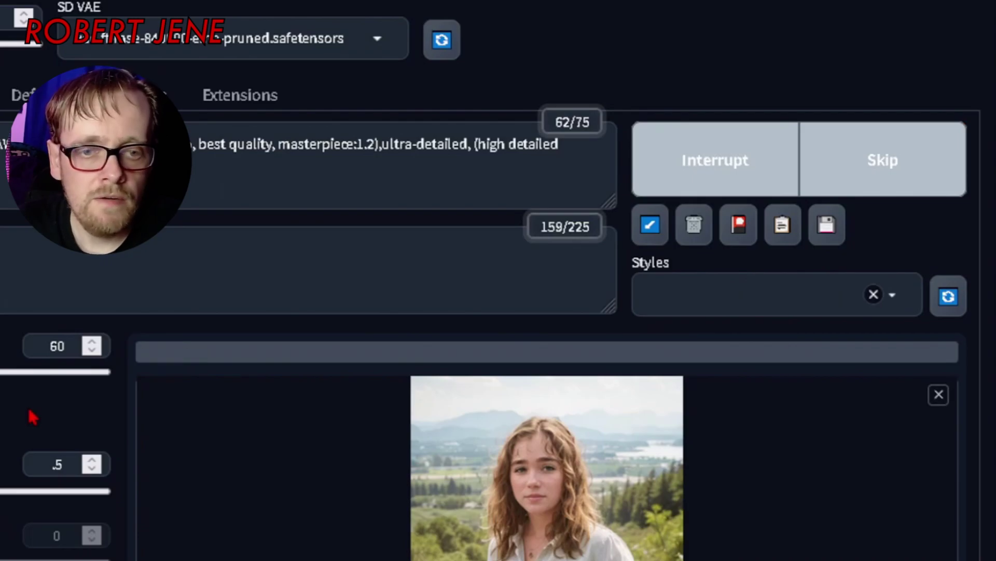
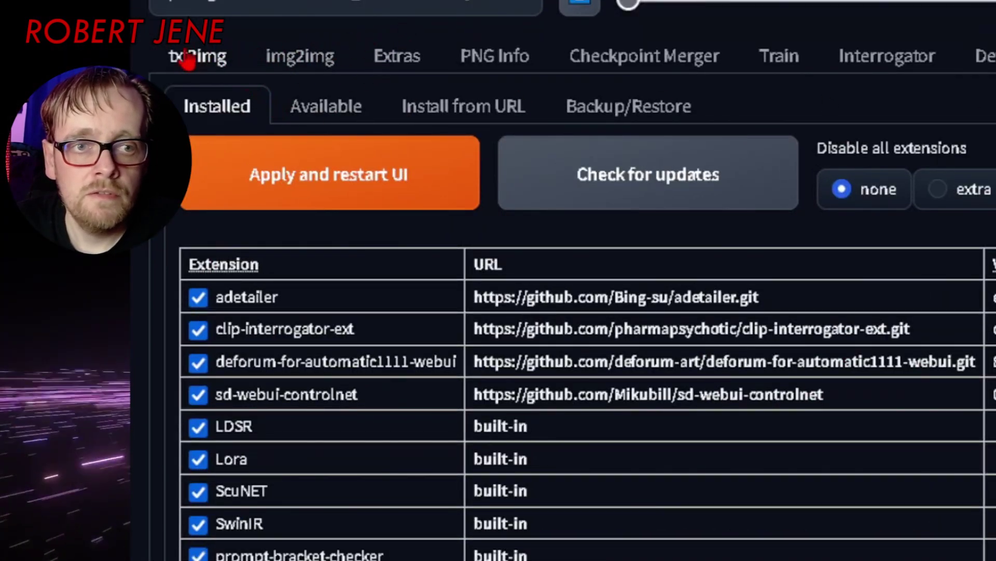
left_click(718, 129)
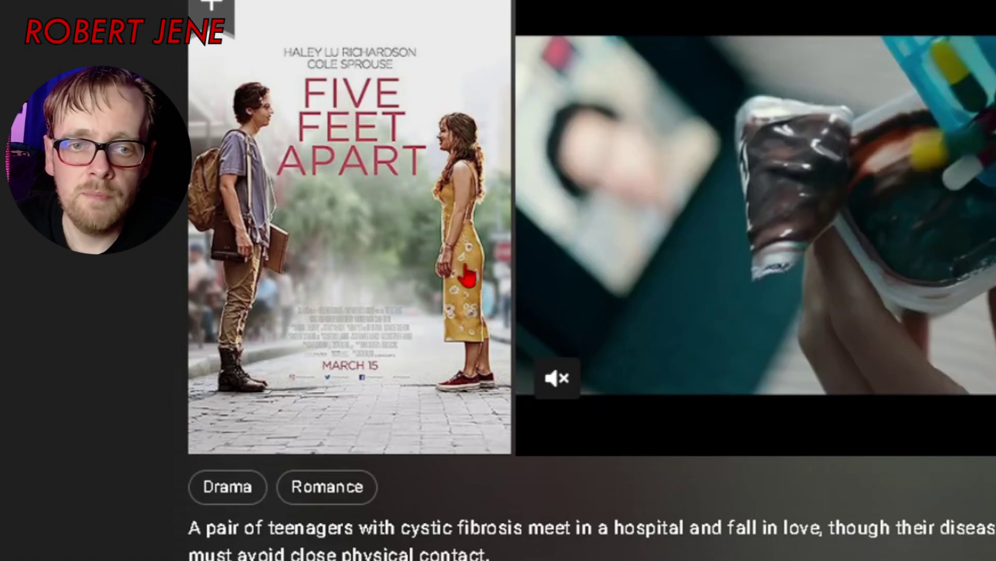
scroll(467, 275, "down", 1)
left_click_drag(402, 444, 522, 452)
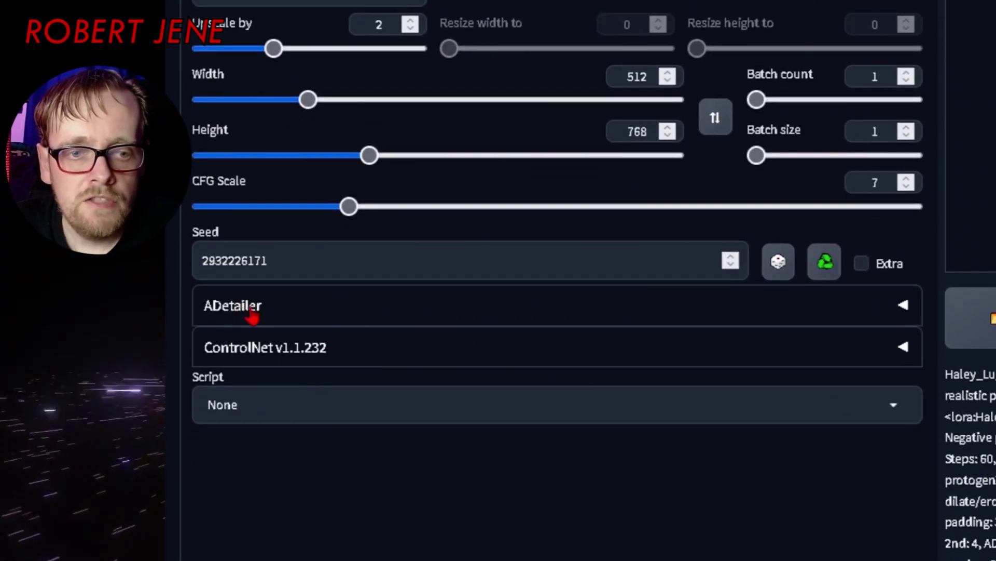
- Expand ADetailer and examine the detection models available for its first model slot
left_click(274, 311)
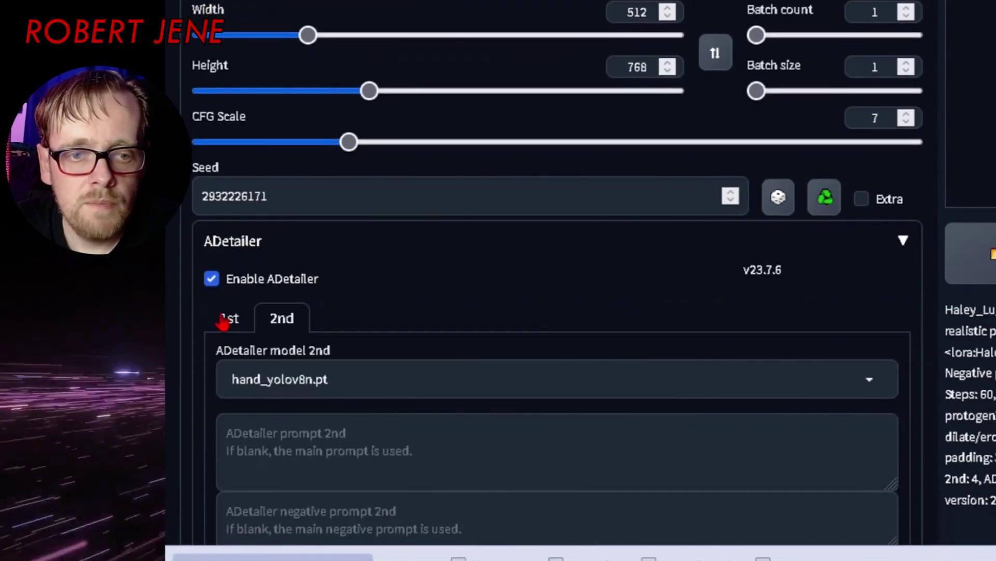
left_click(223, 322)
scroll(207, 317, "down", 2)
left_click(285, 283)
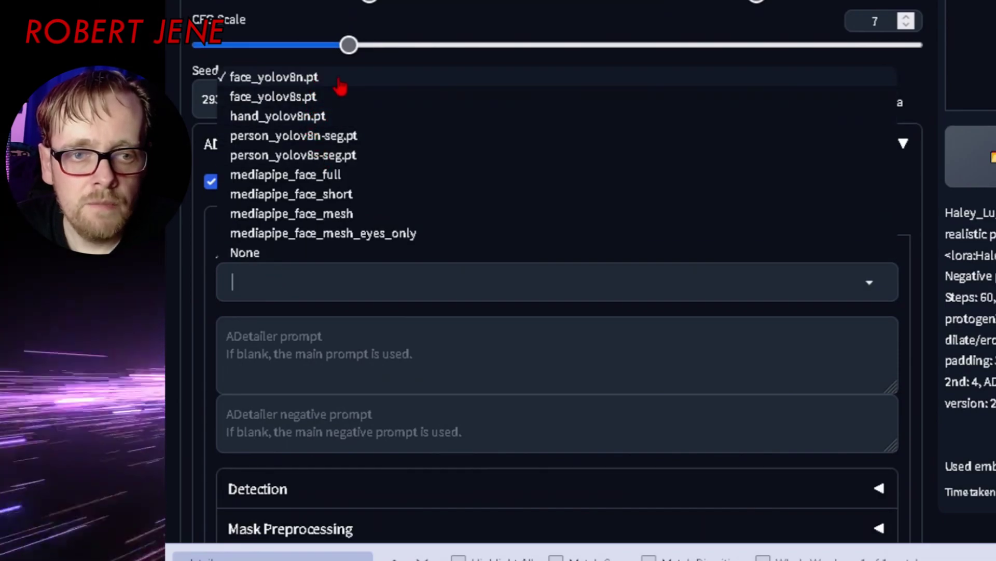
left_click(205, 276)
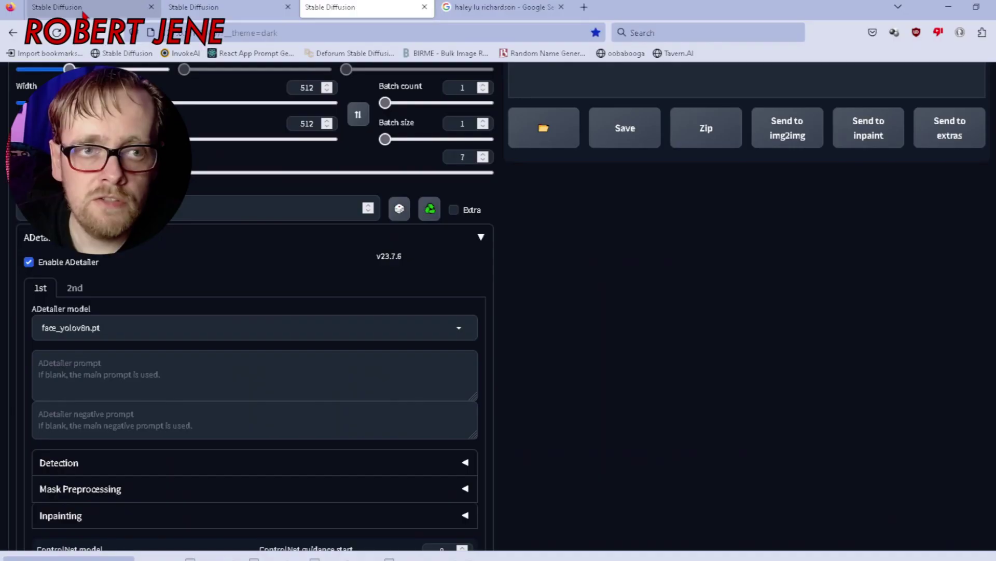
- Return to the first Stable Diffusion page and look over the generated image's parameters and its txt2img settings
left_click(83, 14)
scroll(475, 220, "down", 6)
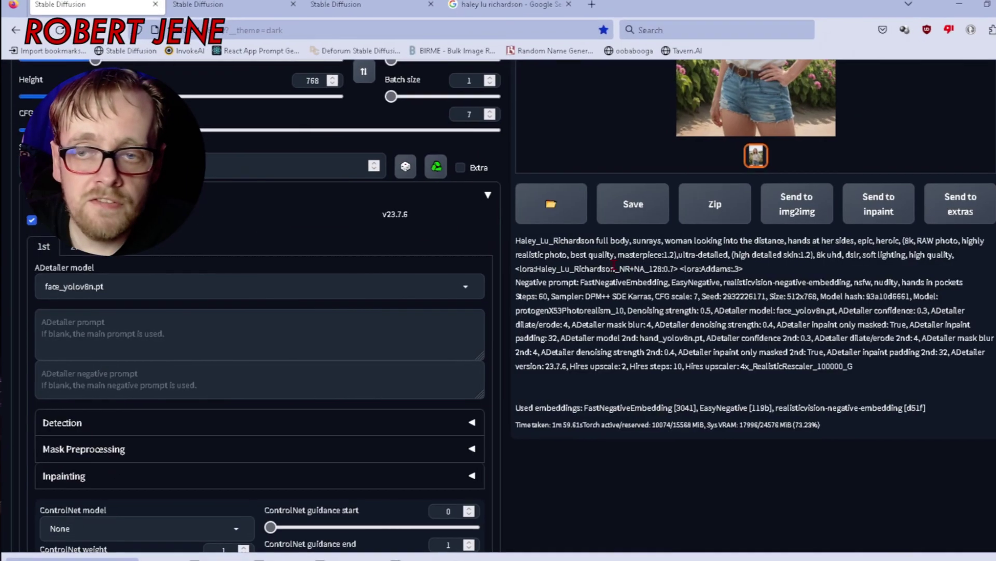
scroll(475, 220, "up", 3)
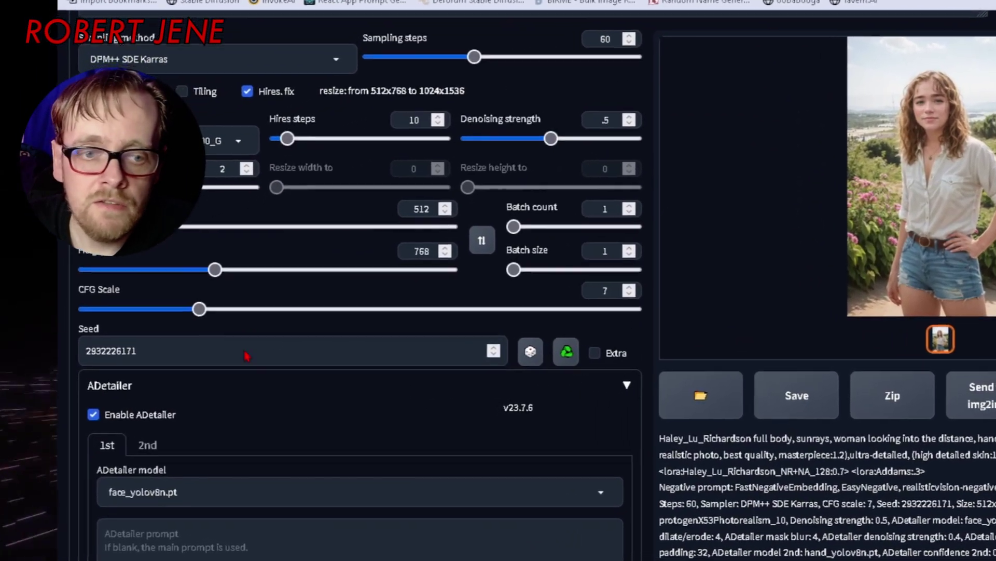
scroll(332, 363, "down", 5)
- Enter "highly detailed hands" as the prompt for ADetailer's second model, hand_yolov8n.pt
left_click(127, 443)
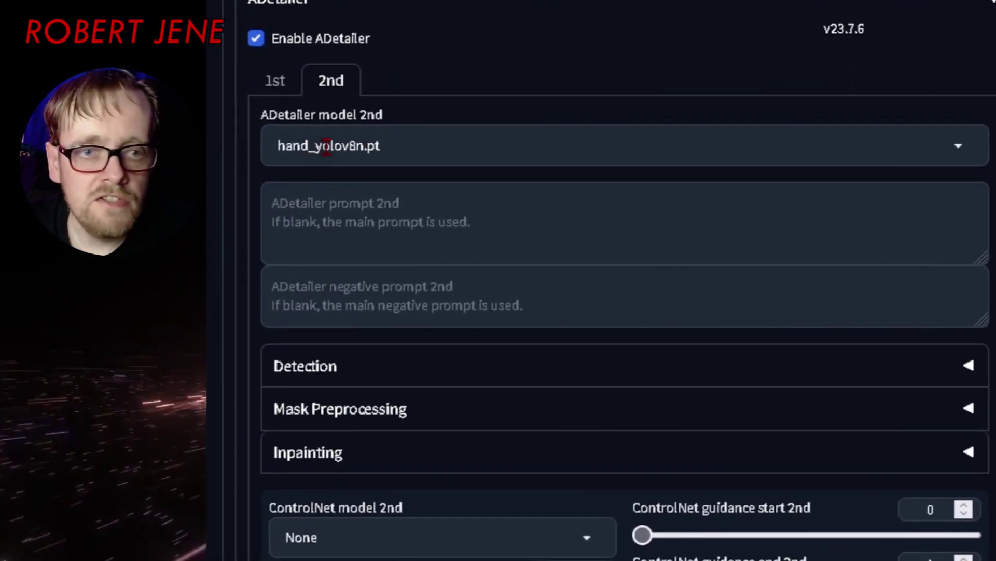
scroll(485, 69, "up", 2)
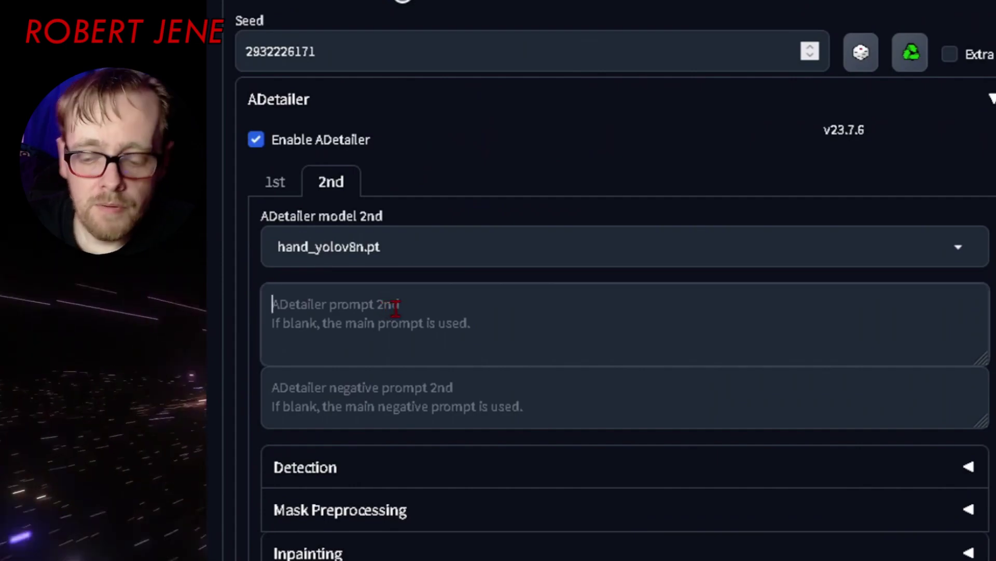
left_click(396, 309)
type("highly d")
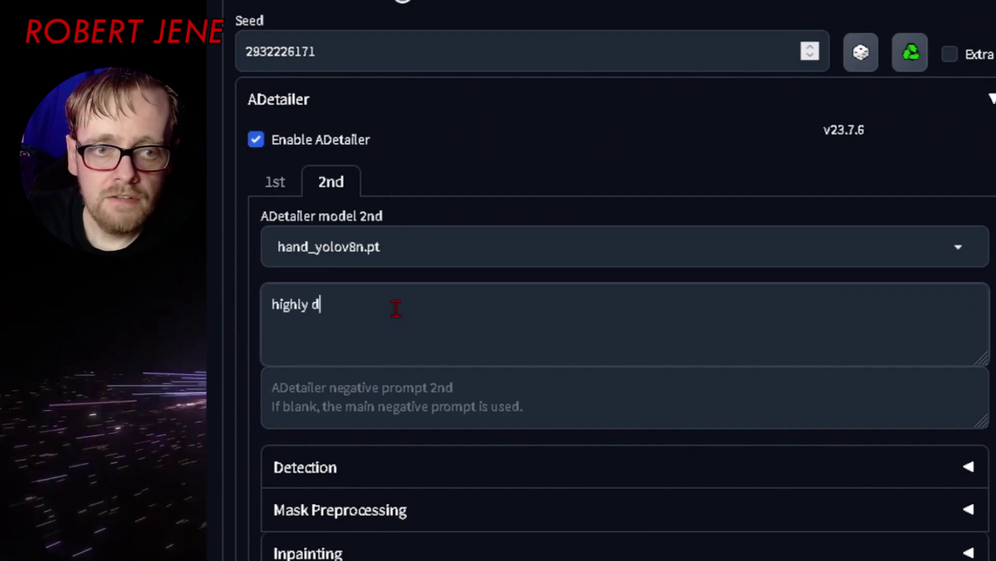
type("etailed hands")
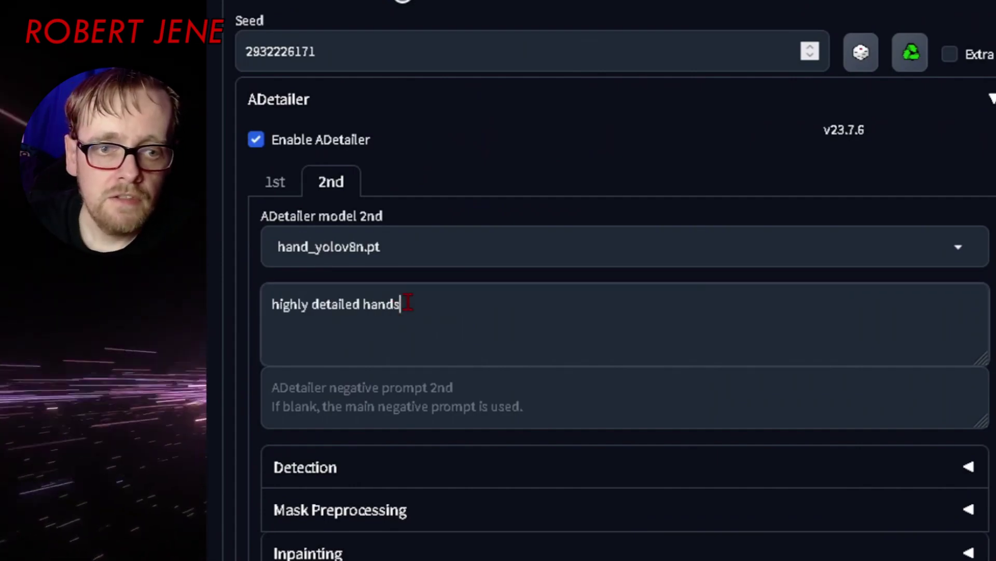
- Check ADetailer's first and second model settings, and view the latest image's hand-detection preview from the output folder
left_click(289, 185)
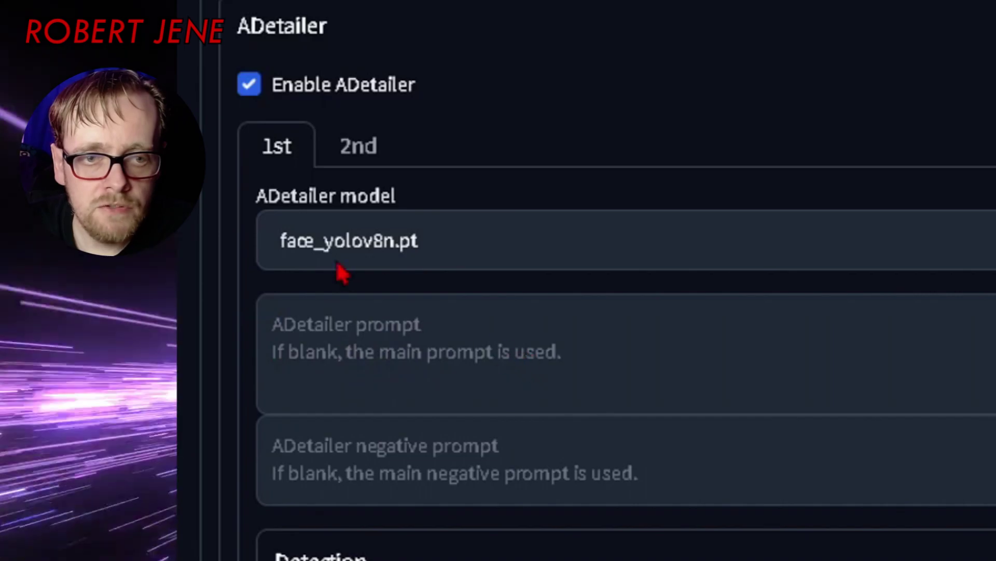
left_click(358, 146)
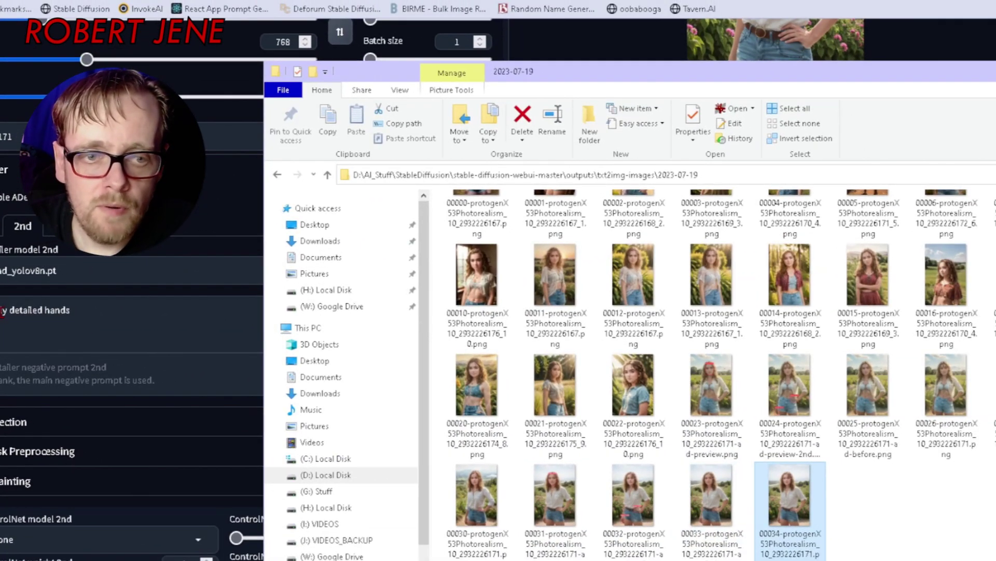
double_click(715, 515)
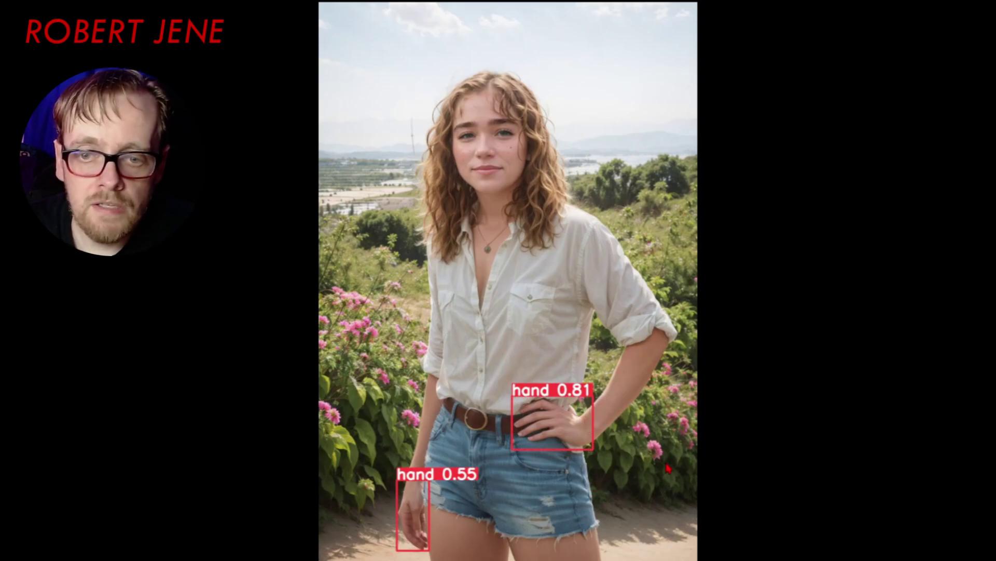
key("Right")
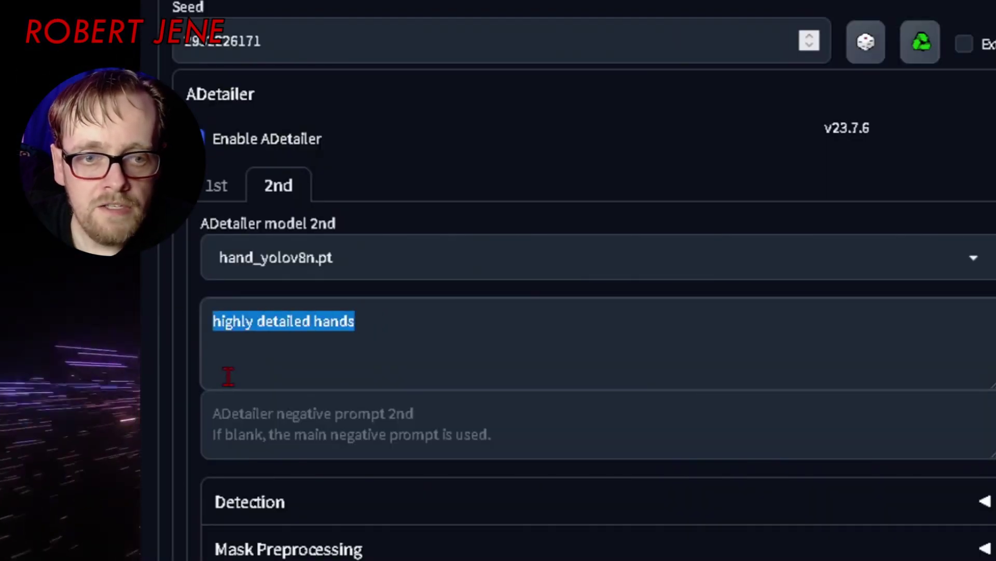
- Enter bad-hands-5 as the negative prompt for ADetailer's second model
left_click(276, 431)
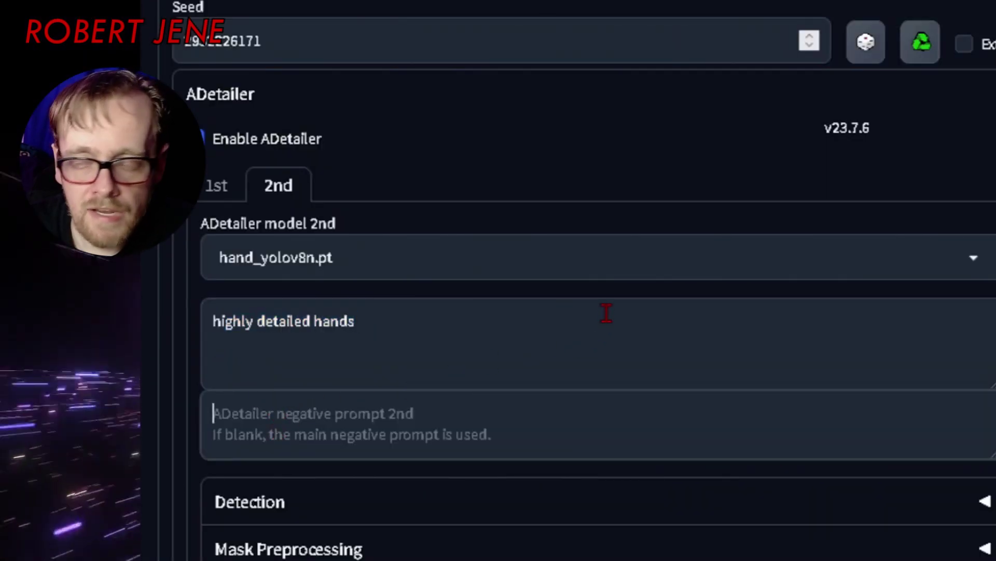
type("bad")
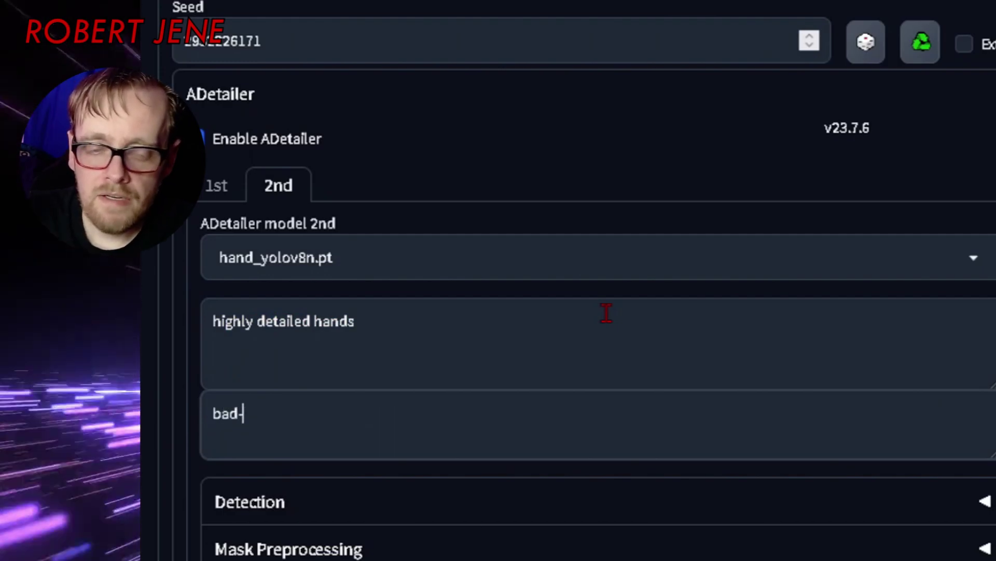
type("-hands-5")
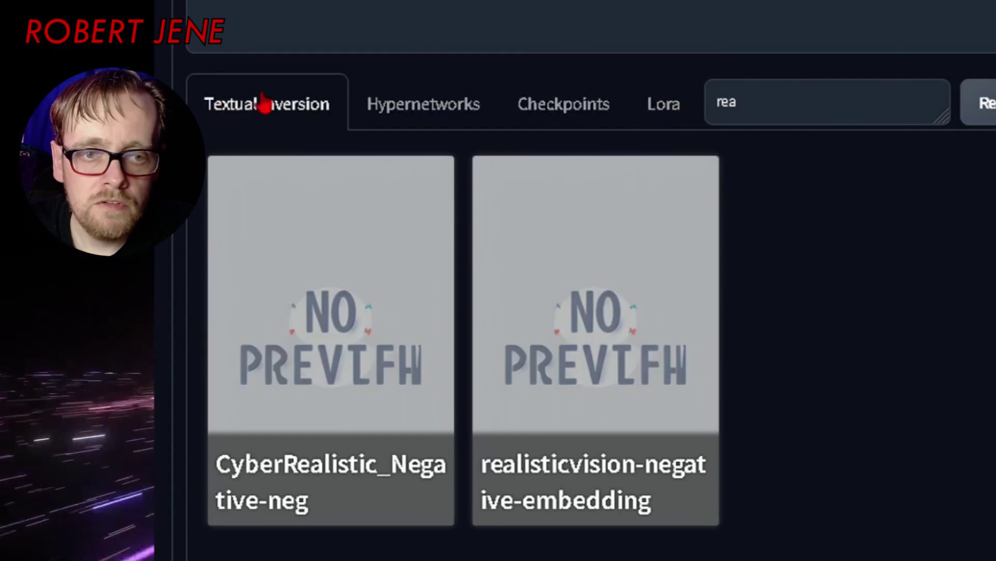
- Search the textual inversions for "hand"
left_click(812, 122)
key("ctrl+a")
type("hand")
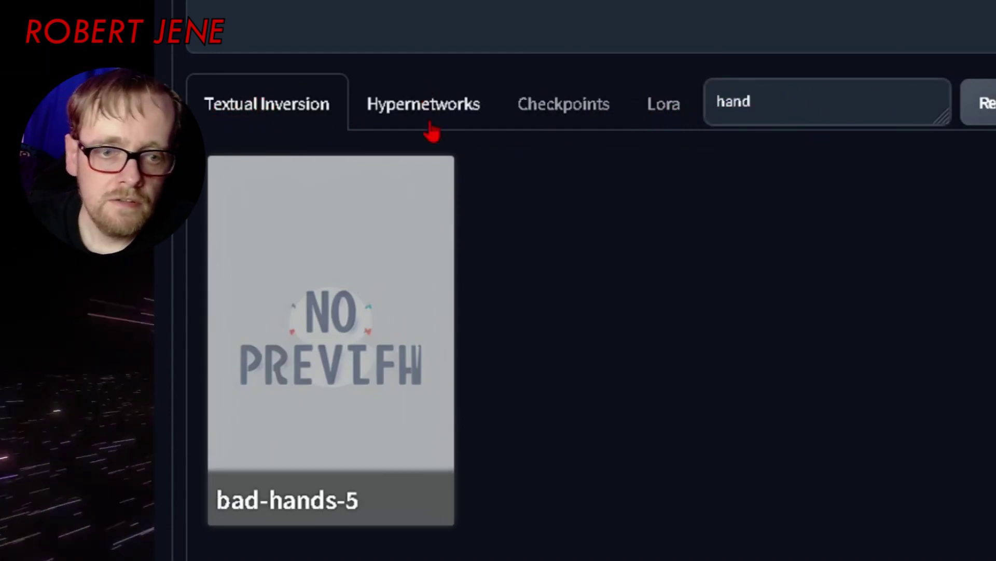
- Insert the bad-hands-5 textual inversion into the main negative prompt, remove it again, and close the extra networks list
left_click(236, 373)
left_click_drag(886, 131, 806, 124)
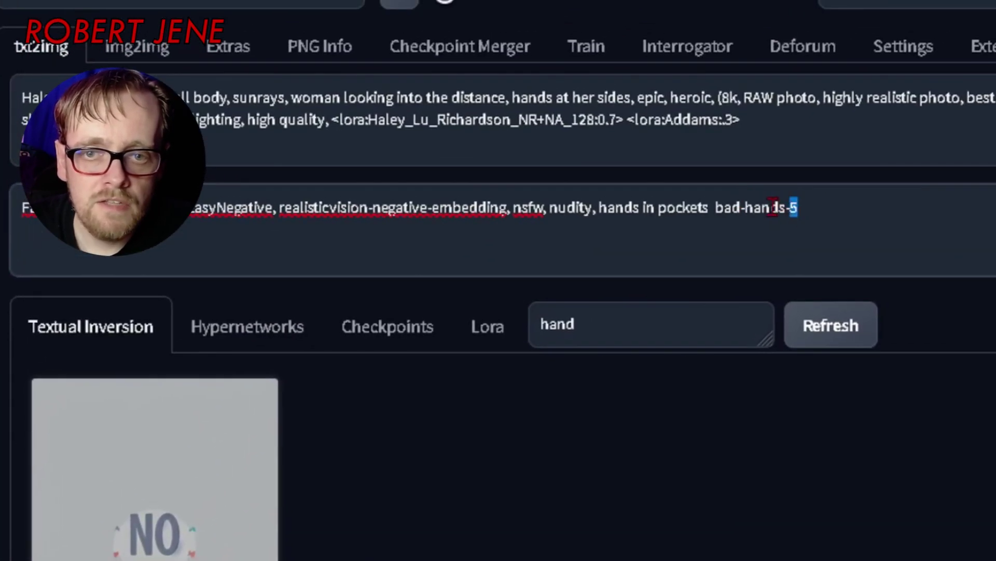
left_click_drag(774, 207, 711, 207)
key("BackSpace")
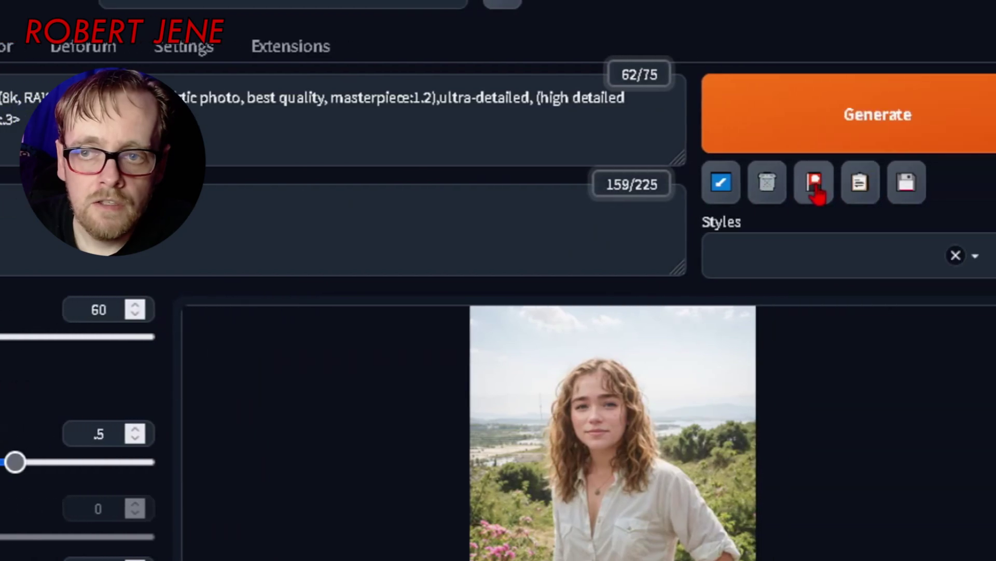
left_click(818, 187)
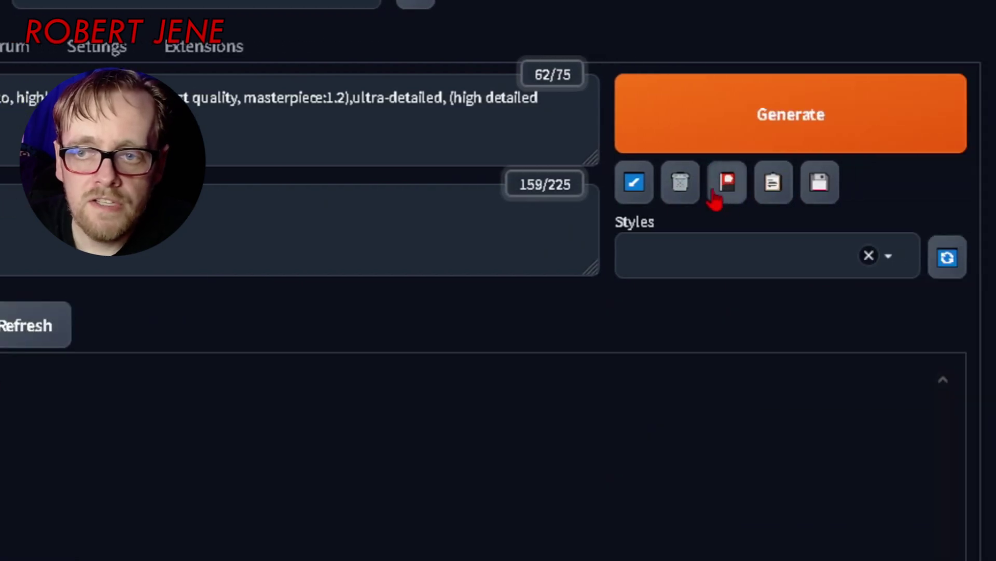
left_click(729, 185)
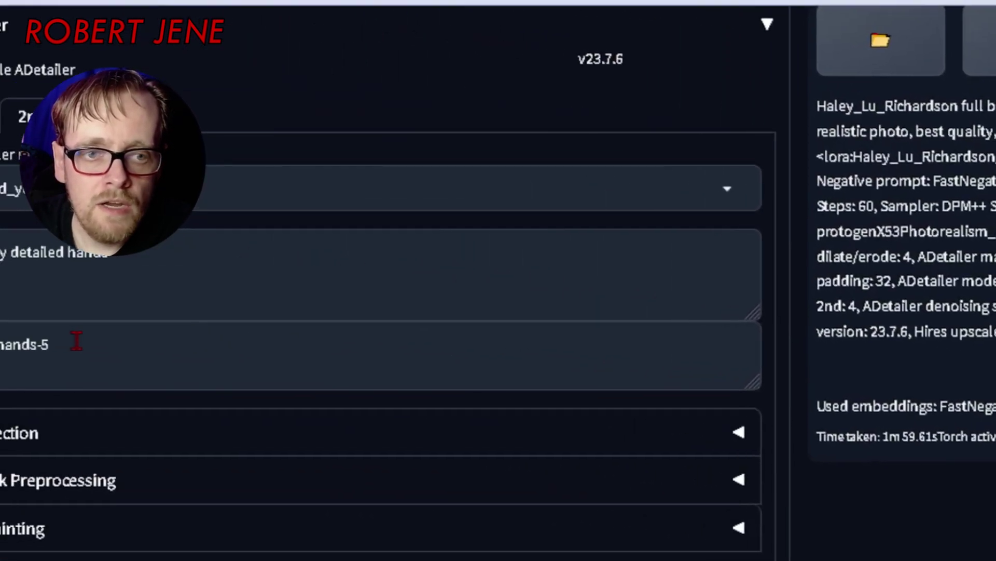
- Copy bad-hands-5 from the negative prompt of ADetailer's second model and paste it back as that field's entire content
left_click_drag(76, 341, 0, 333)
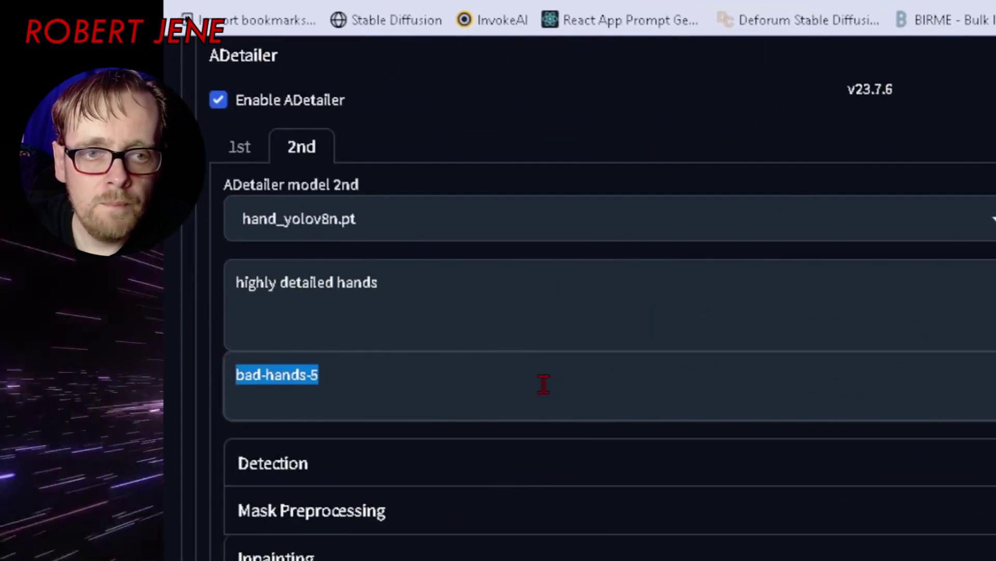
key("ctrl+c")
left_click(580, 394)
key("ctrl+v")
key("ctrl+a")
key("ctrl+v")
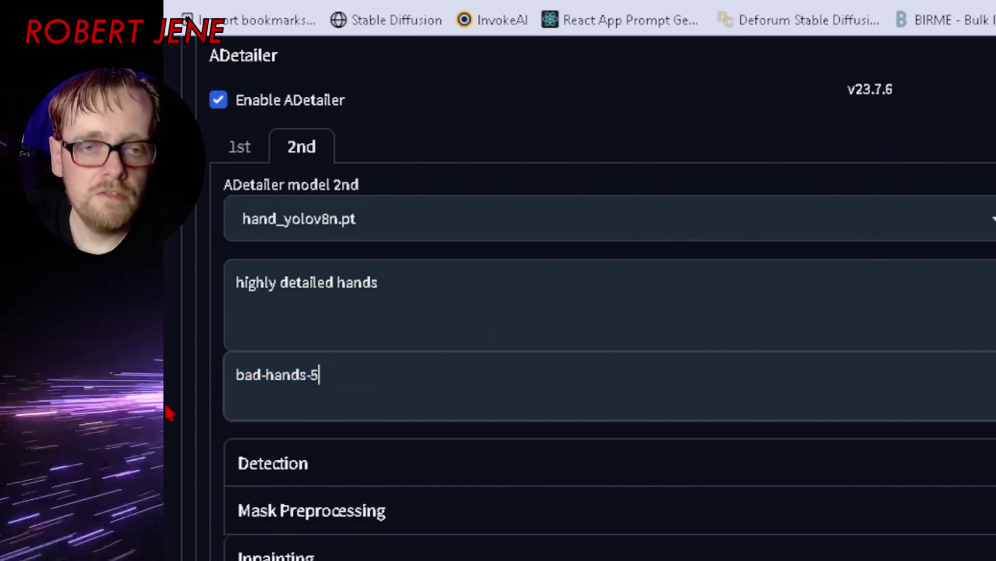
- Review the main prompts and ADetailer settings, and view the output image numbered 00034 from the 2023-07-19 folder
scroll(170, 414, "up", 15)
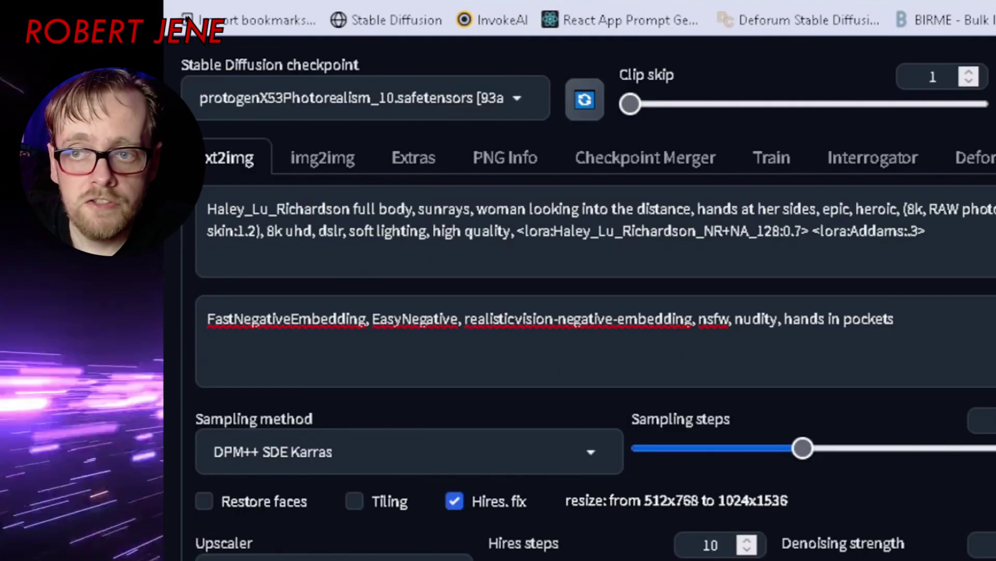
scroll(580, 298, "down", 10)
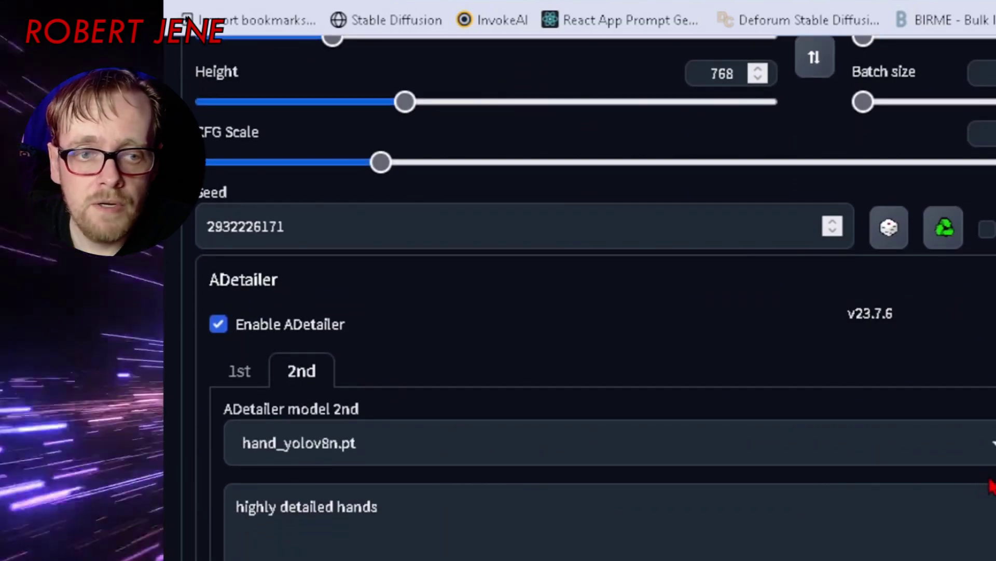
scroll(992, 488, "up", 8)
scroll(991, 488, "down", 6)
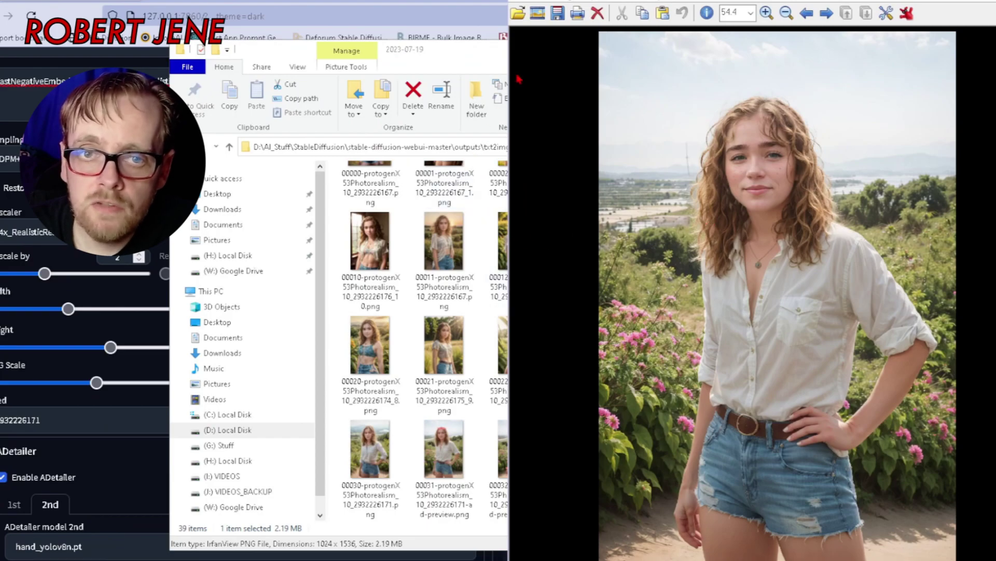
left_click_drag(508, 83, 995, 83)
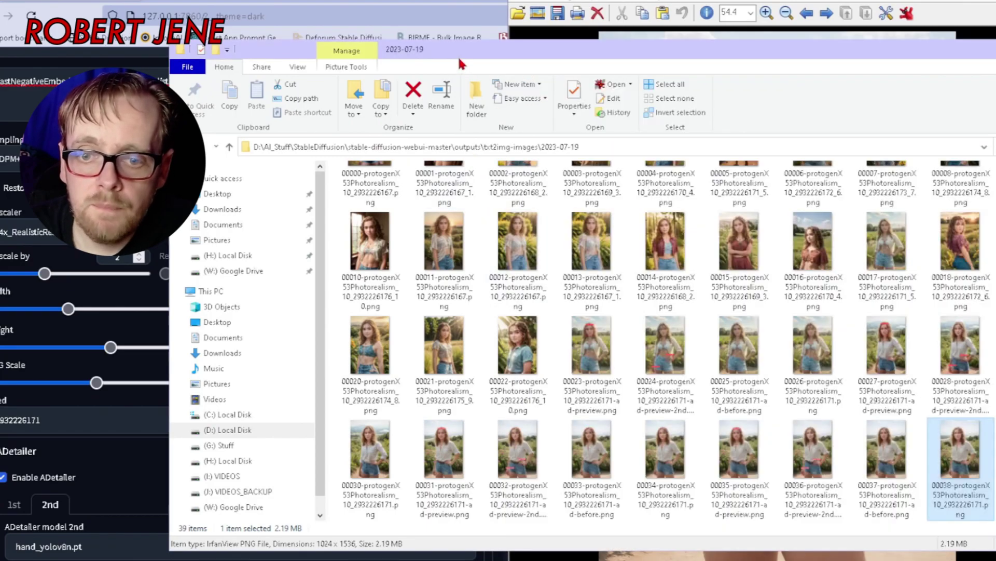
left_click(670, 467)
double_click(670, 451)
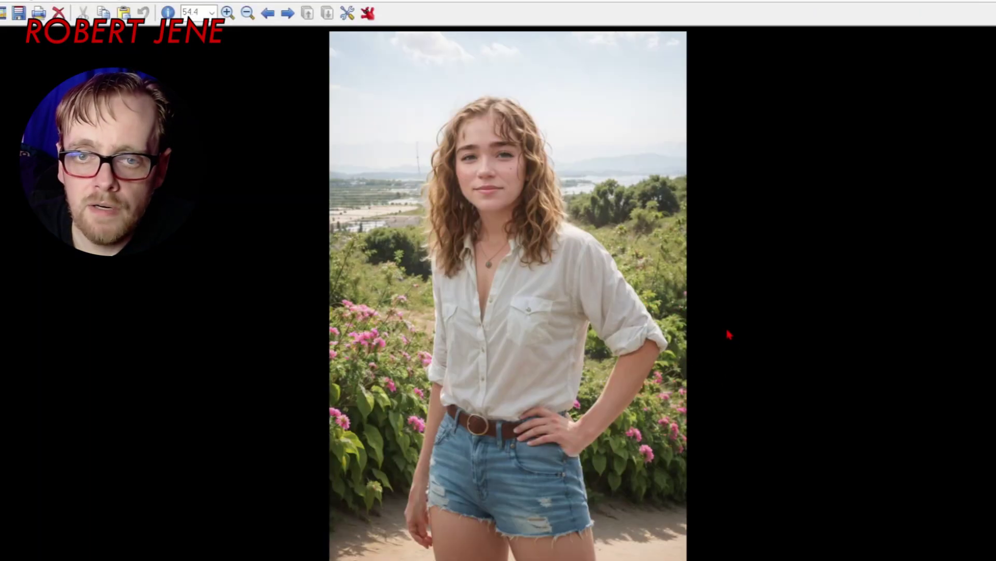